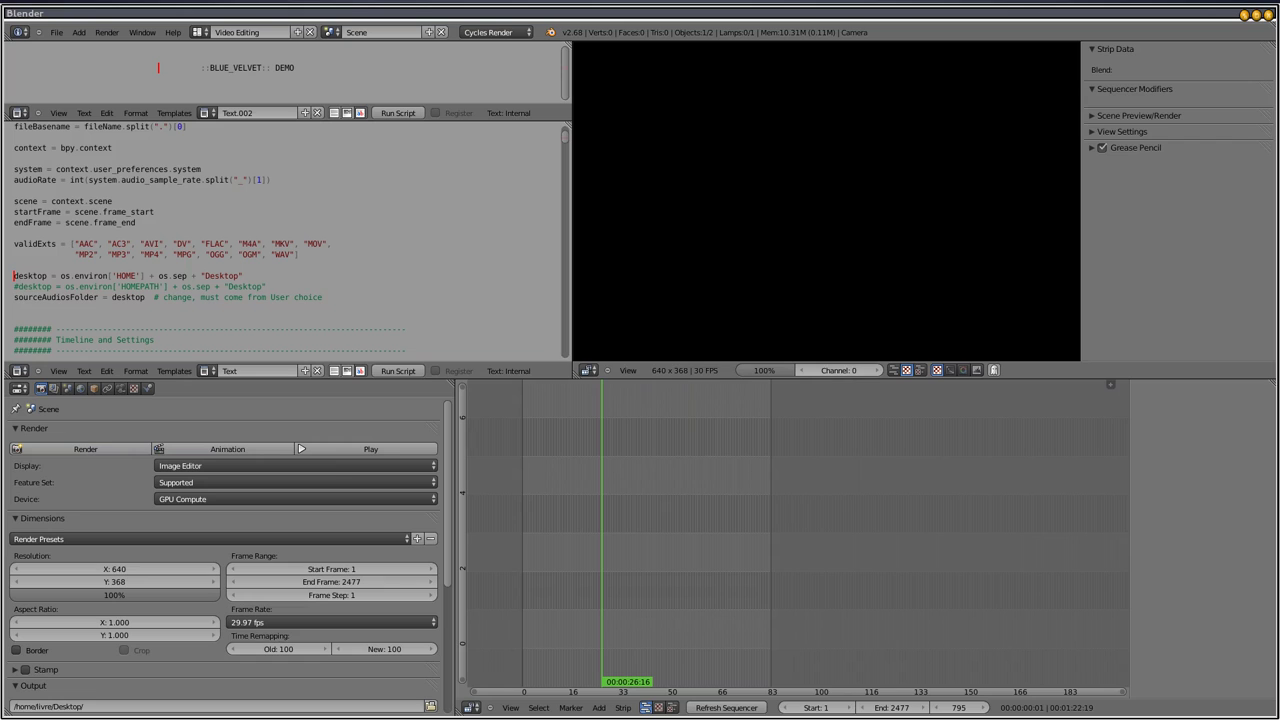
# Add the Renato001 proxy sound strip starting at frame 1.
pyautogui.click(198, 67)
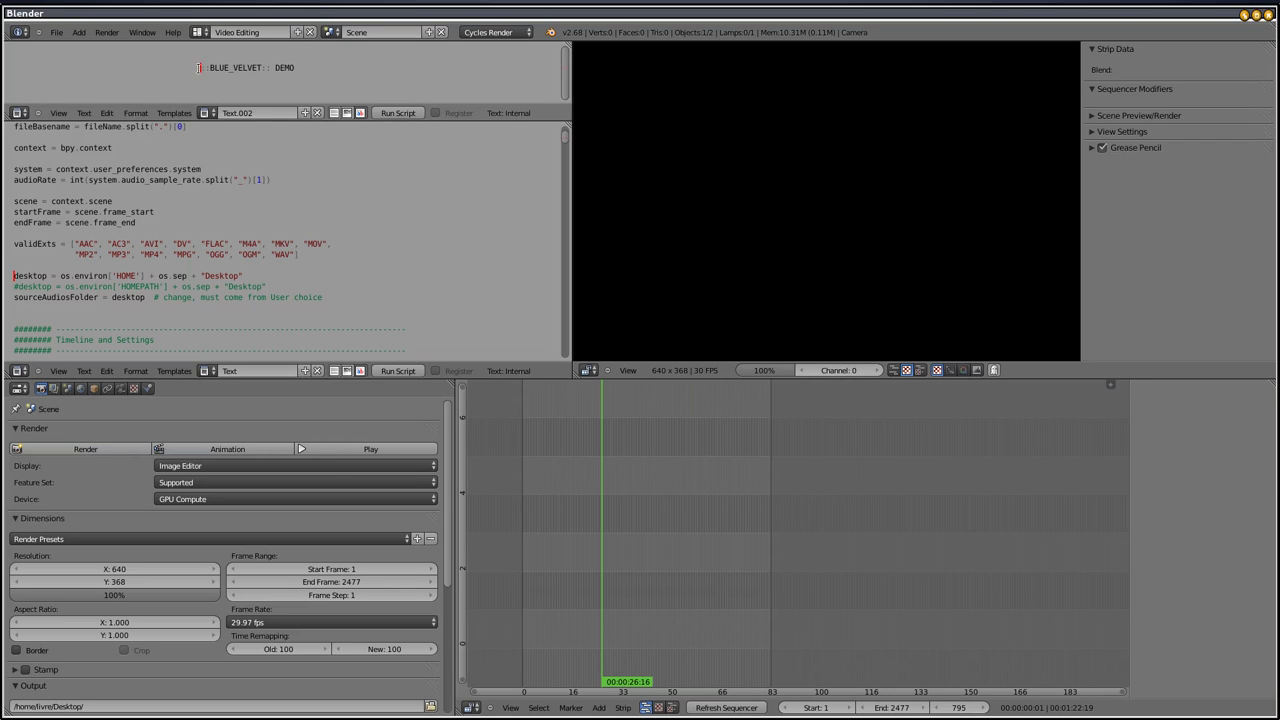
pyautogui.moveTo(198, 67); pyautogui.dragTo(246, 66)
pyautogui.hotkey('shift', 'a')
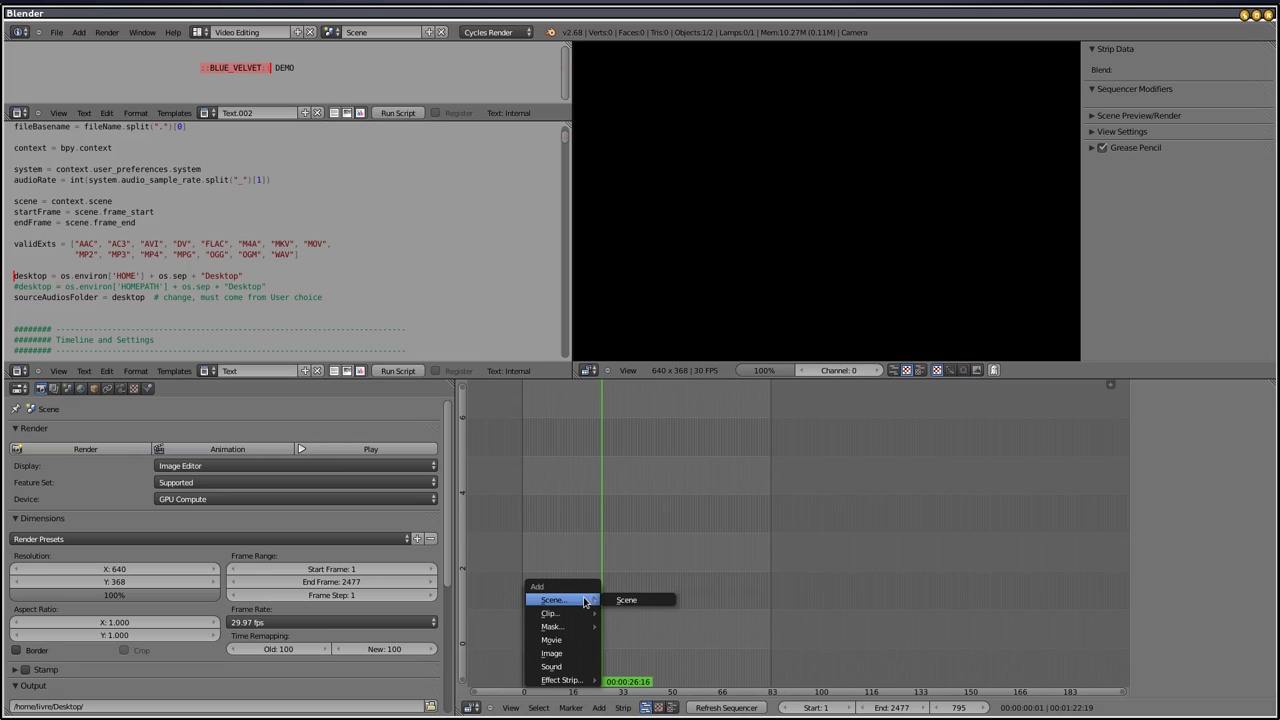
pyautogui.click(575, 665)
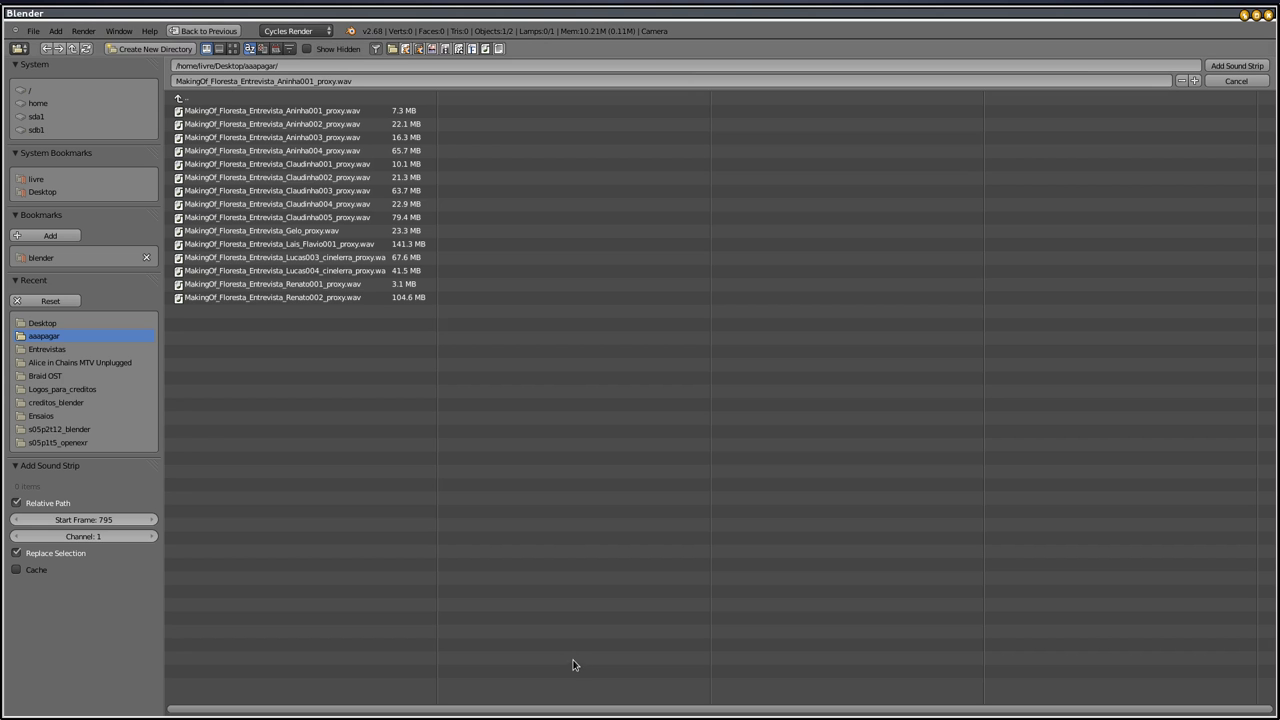
pyautogui.doubleClick(338, 284)
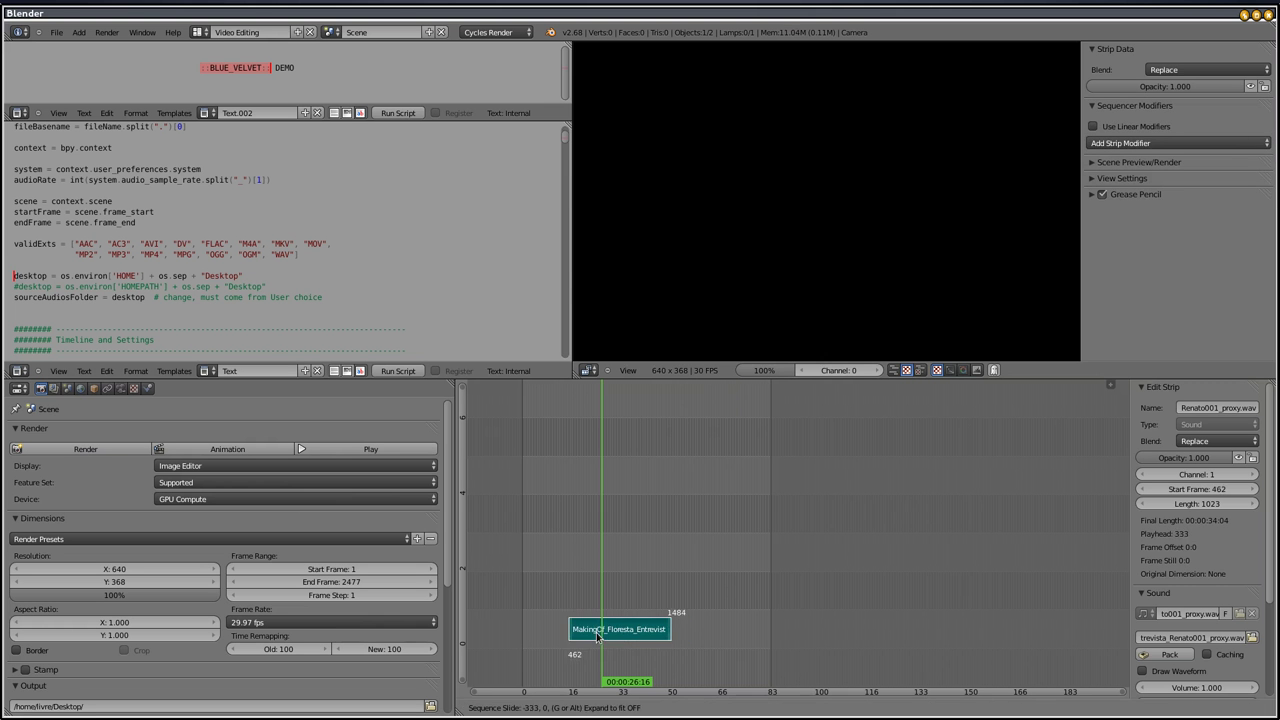
pyautogui.click(564, 636)
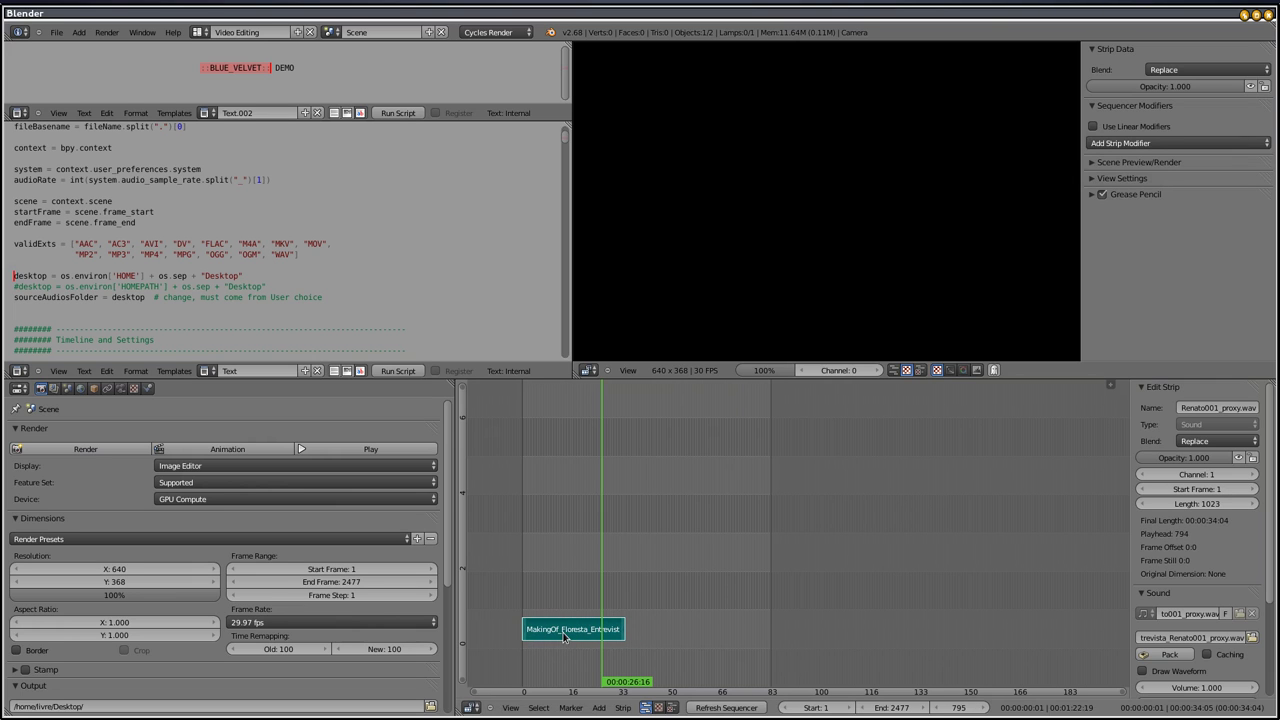
# Add the Aninha001 proxy sound strip starting at frame 1786.
pyautogui.hotkey('shift', 'a')
pyautogui.click(566, 636)
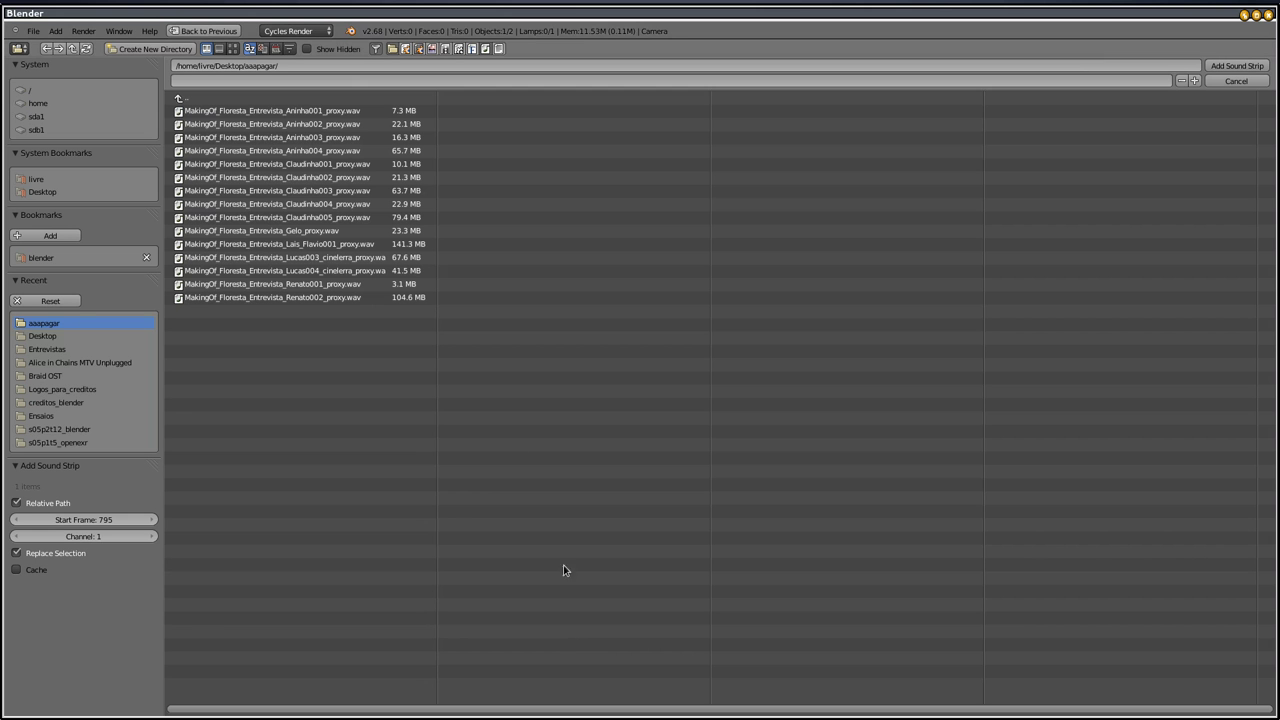
pyautogui.doubleClick(300, 111)
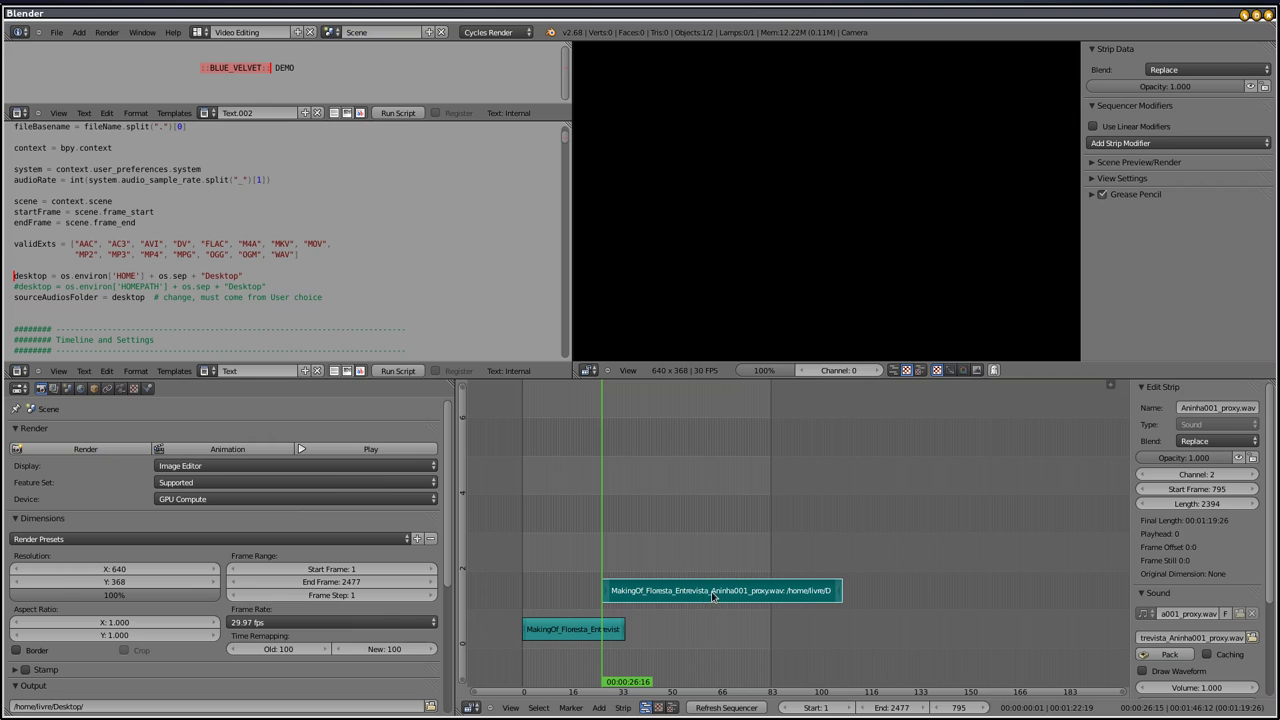
pyautogui.click(813, 589)
# Add the Gelo proxy sound strip from the aaapagar folder at frame 795.
pyautogui.hotkey('shift', 'a')
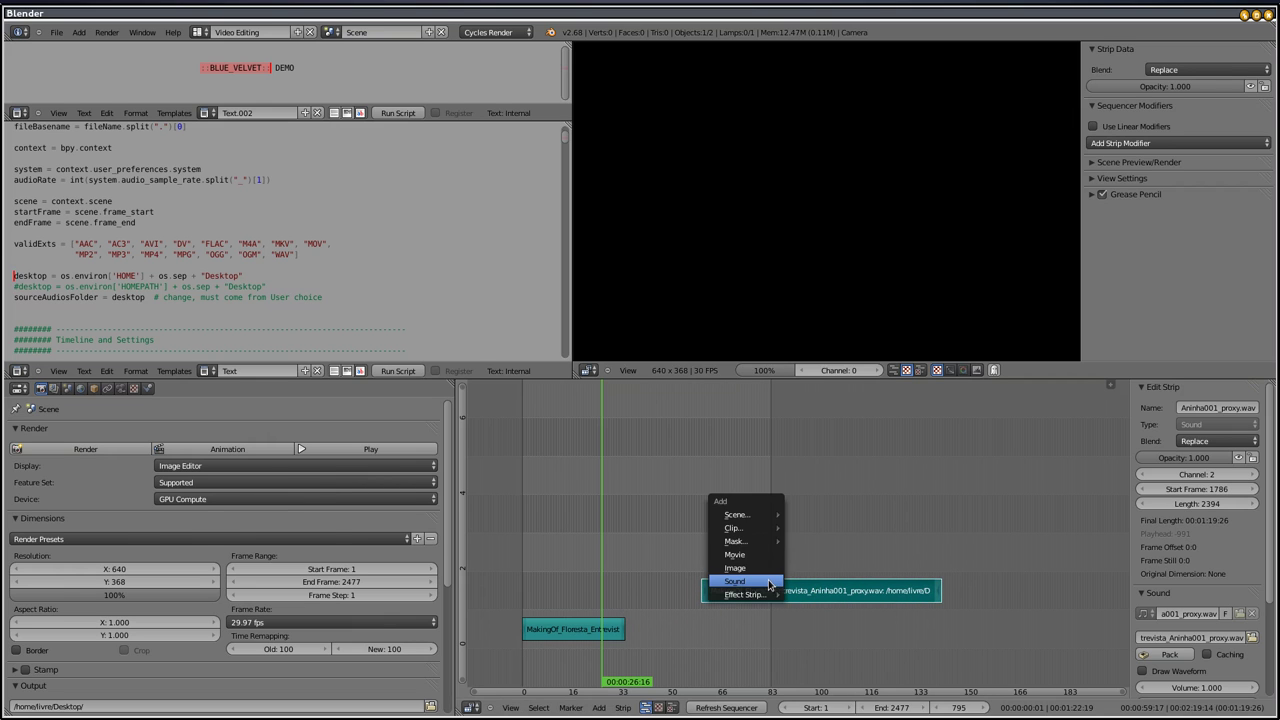
pyautogui.click(769, 584)
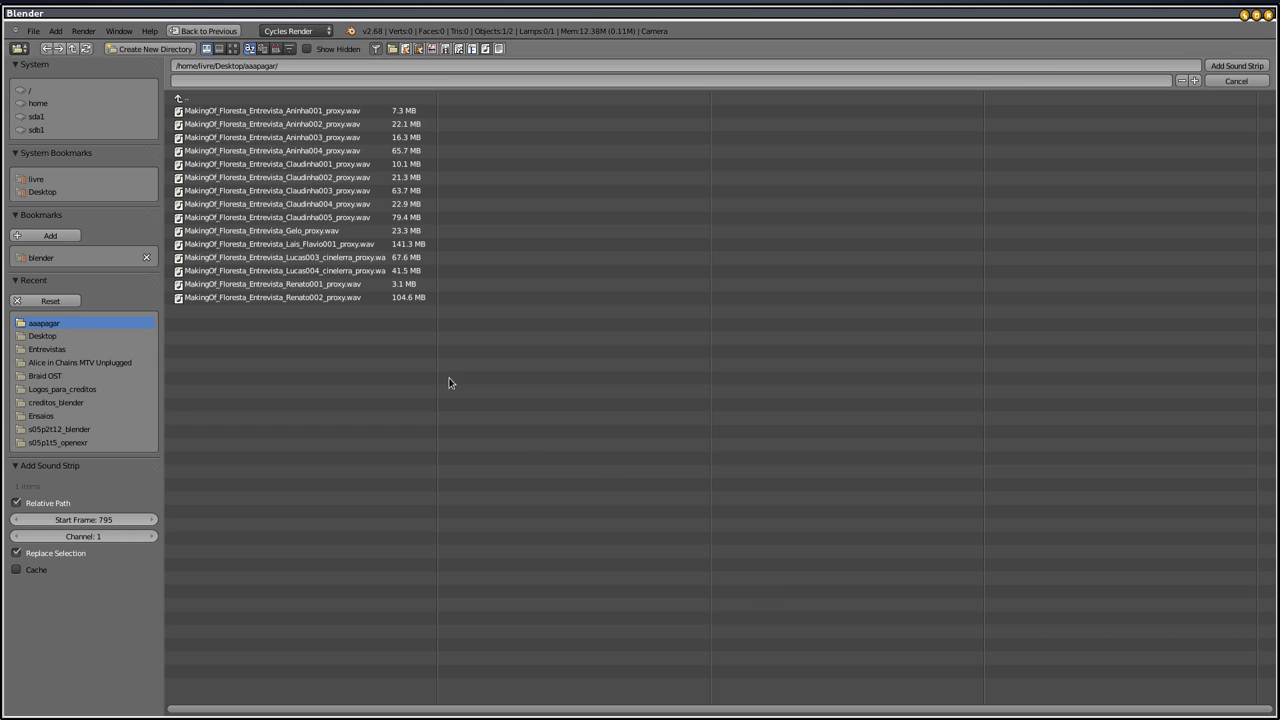
pyautogui.doubleClick(304, 230)
# Drag the Gelo strip's end handle until it lasts 1351 frames.
pyautogui.scroll(-3, 782, 520)
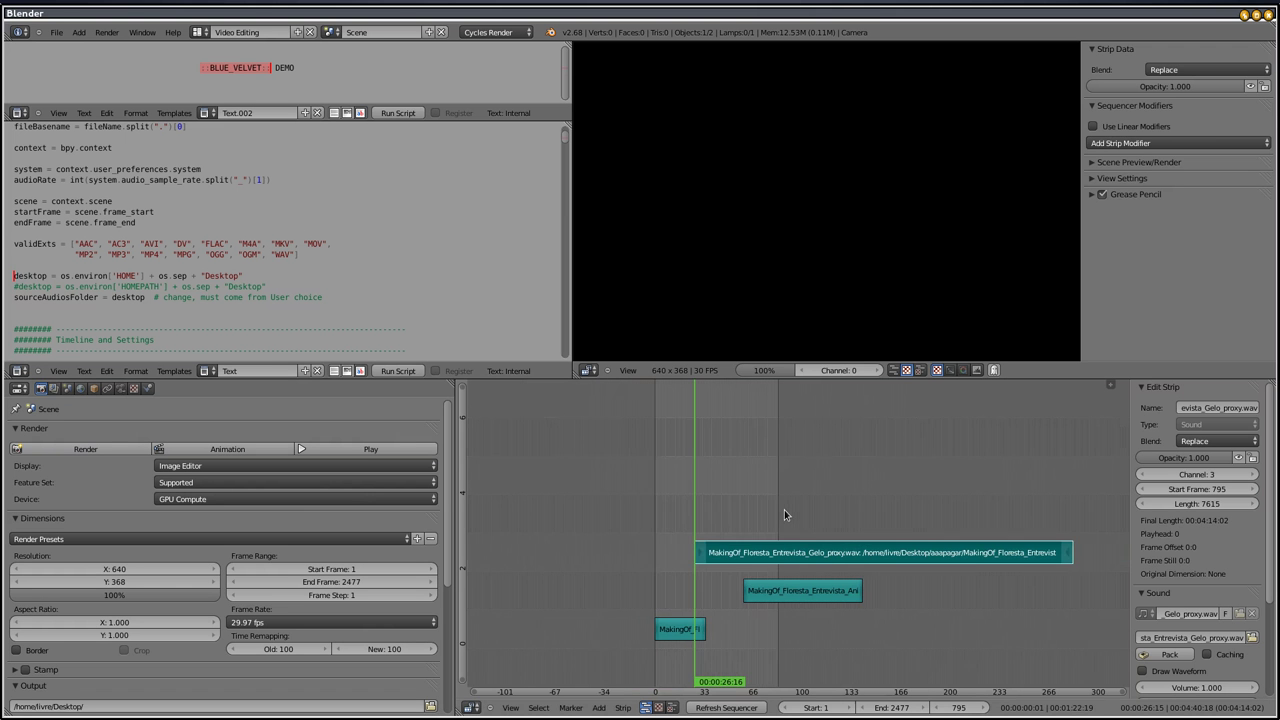
pyautogui.scroll(-3, 784, 509)
pyautogui.moveTo(975, 555); pyautogui.dragTo(745, 570)
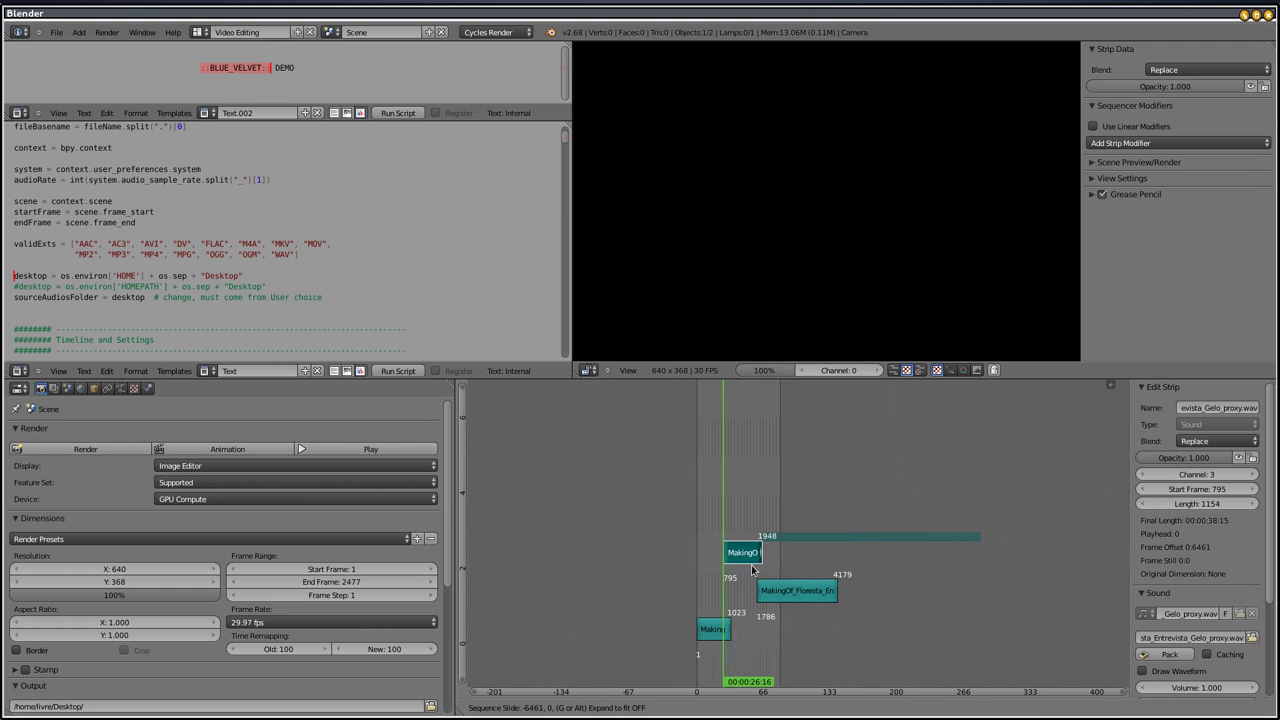
pyautogui.scroll(5, 744, 570)
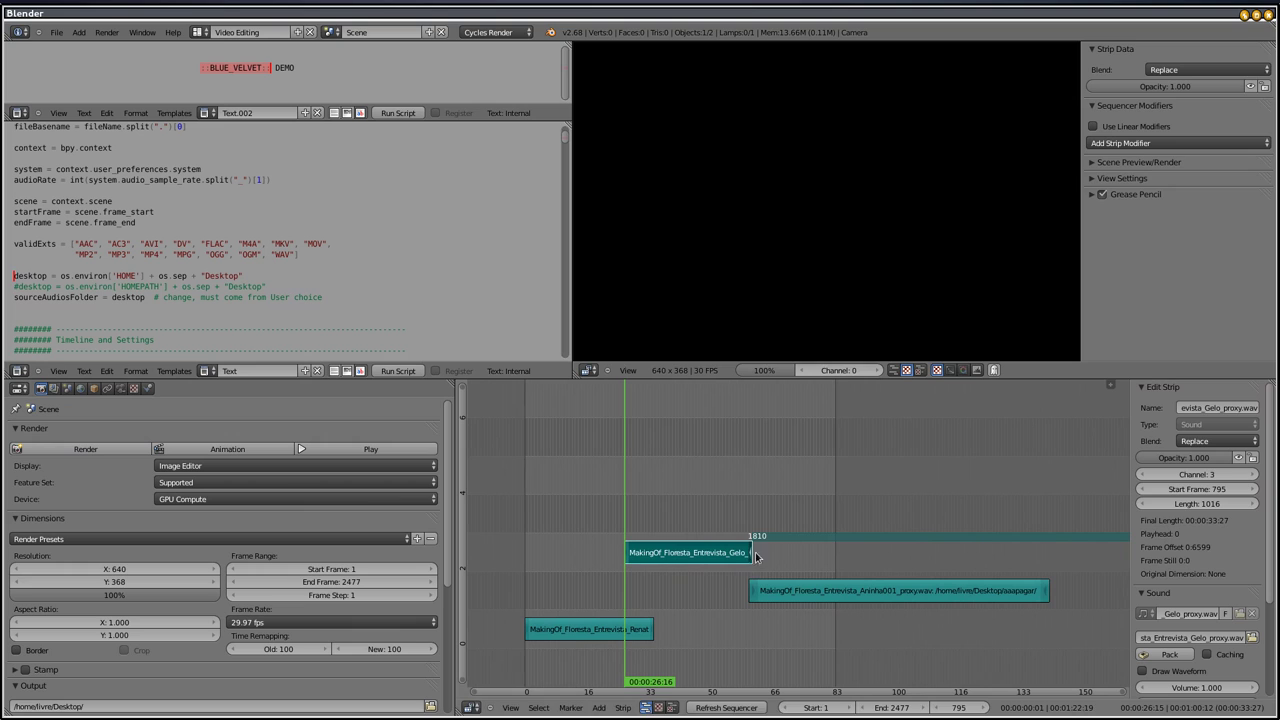
pyautogui.moveTo(755, 557)
pyautogui.mouseDown(button='right')
pyautogui.moveTo(793, 557)
pyautogui.moveTo(774, 594)
pyautogui.mouseUp(button='right')
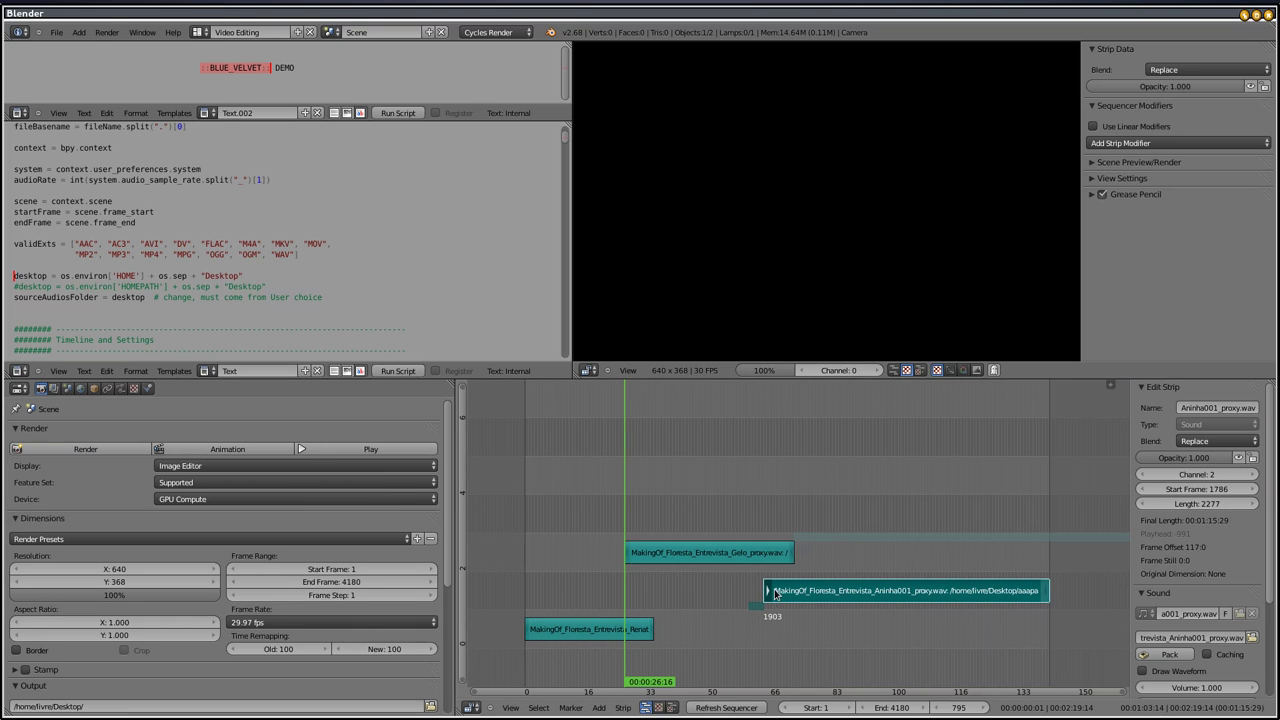
# Select the Aninha001, Gelo and Renato001 strips in turn to check their values.
pyautogui.scroll(-2, 745, 490)
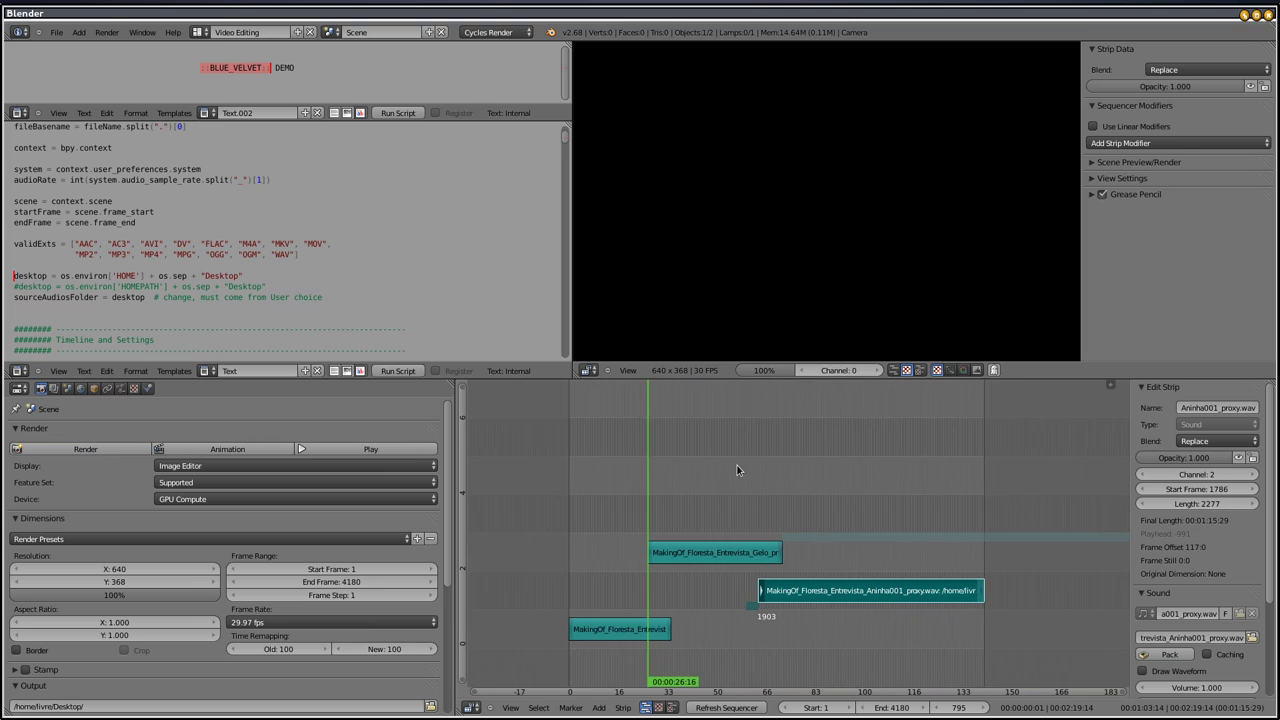
pyautogui.rightClick(816, 597)
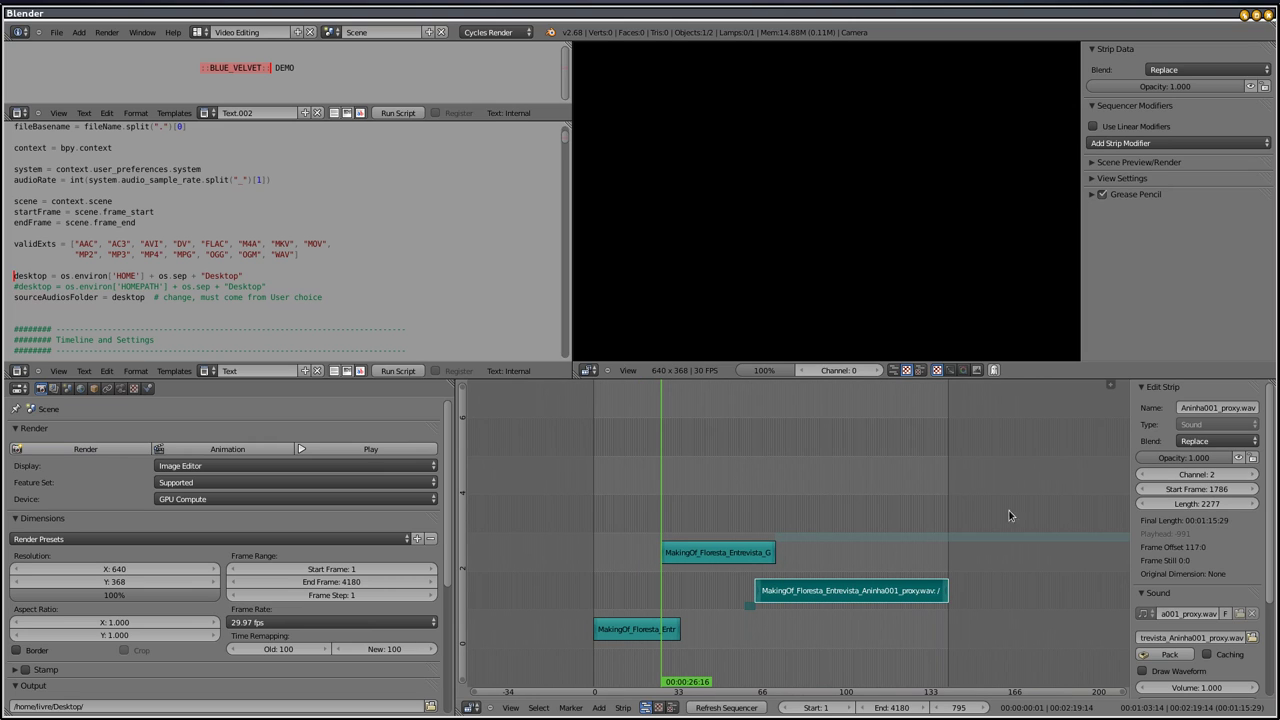
pyautogui.rightClick(742, 552)
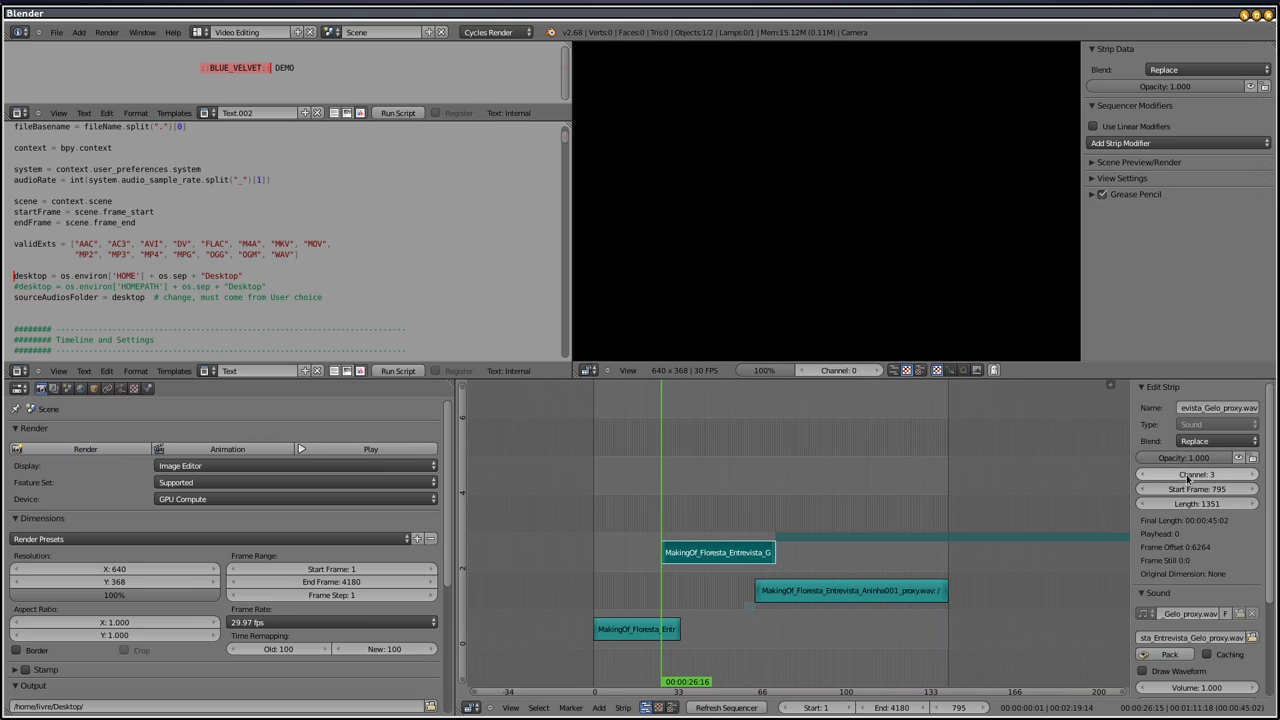
pyautogui.rightClick(660, 628)
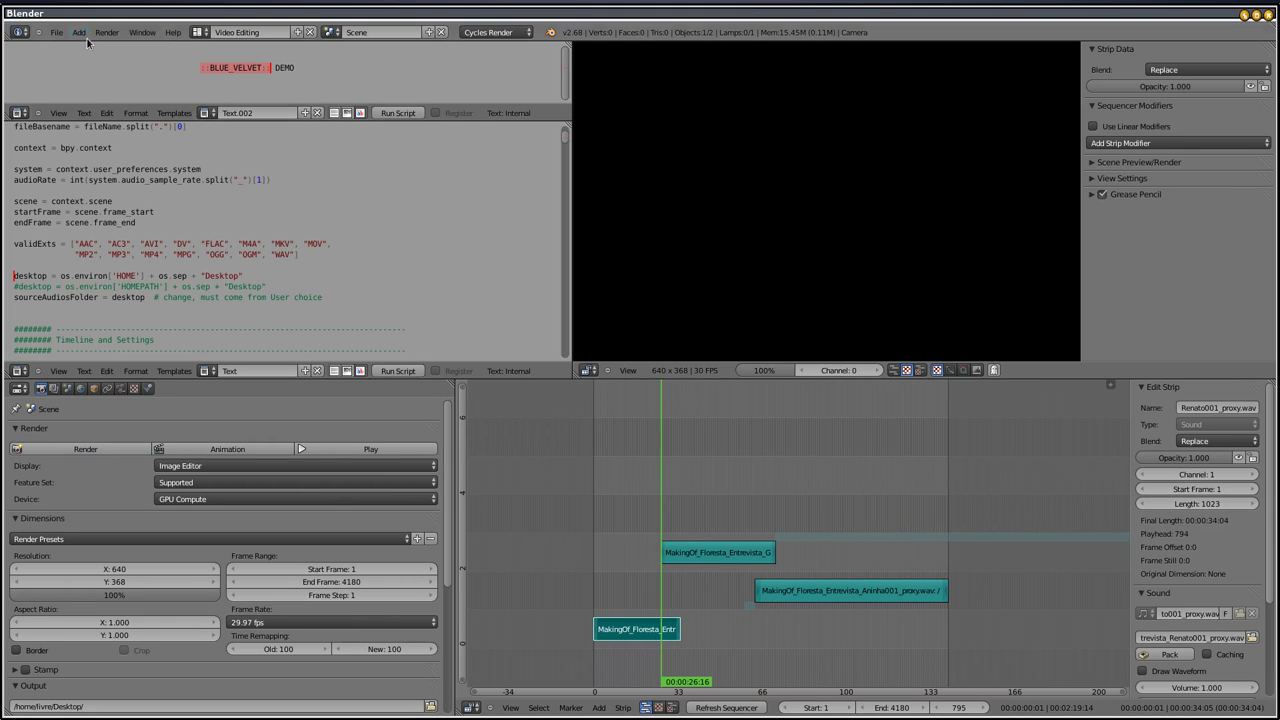
# Save the project as blue_velvet_demo.blend on the Desktop and run the Ardour-export script.
pyautogui.click(56, 33)
pyautogui.click(78, 130)
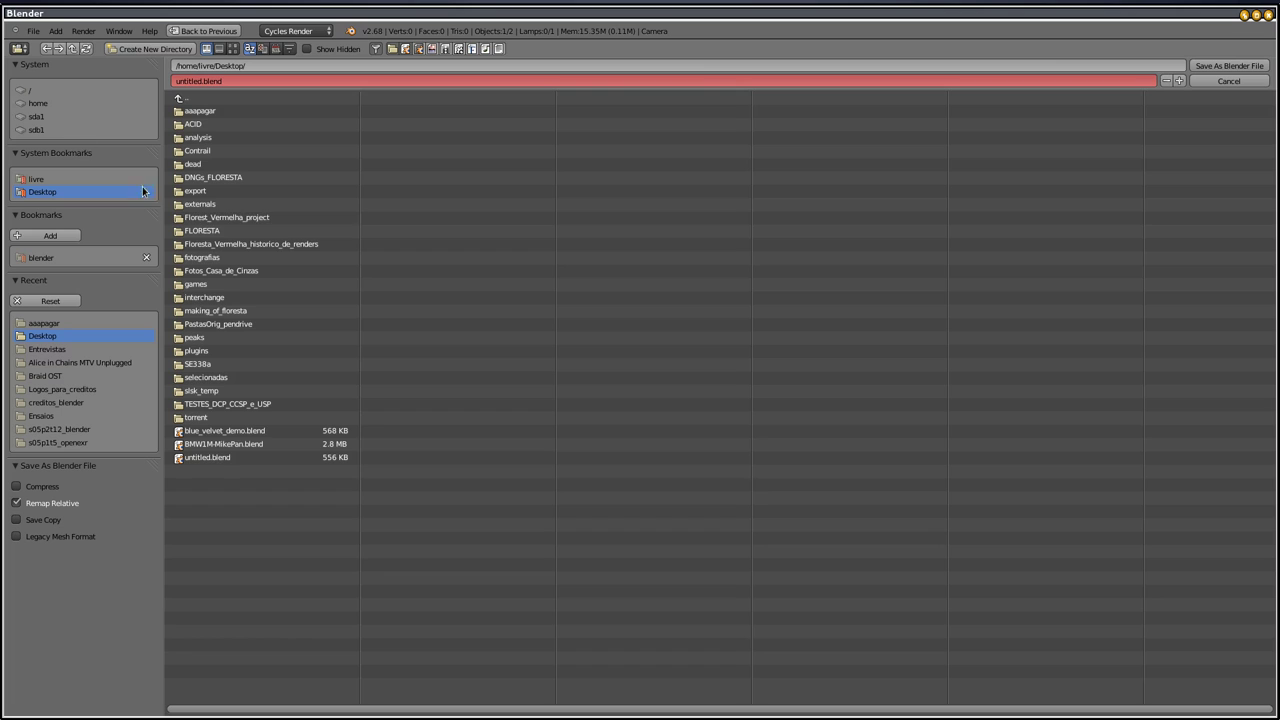
pyautogui.doubleClick(212, 432)
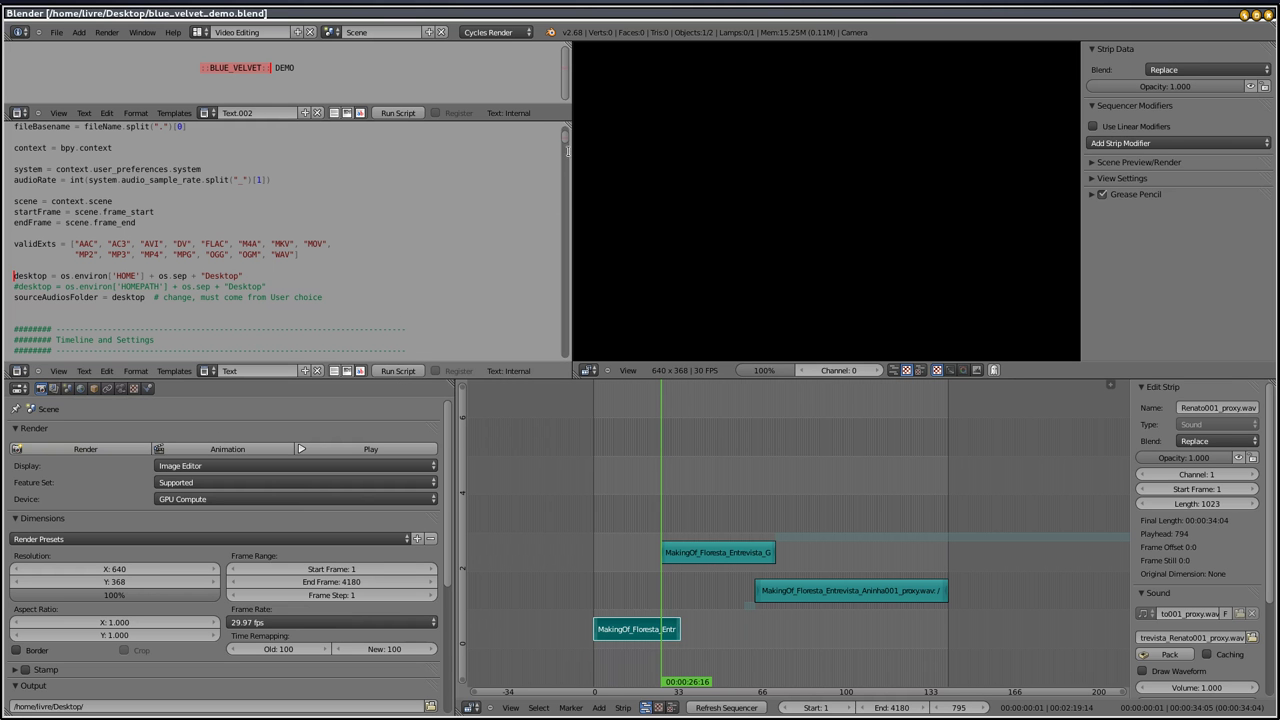
pyautogui.scroll(-10, 285, 235)
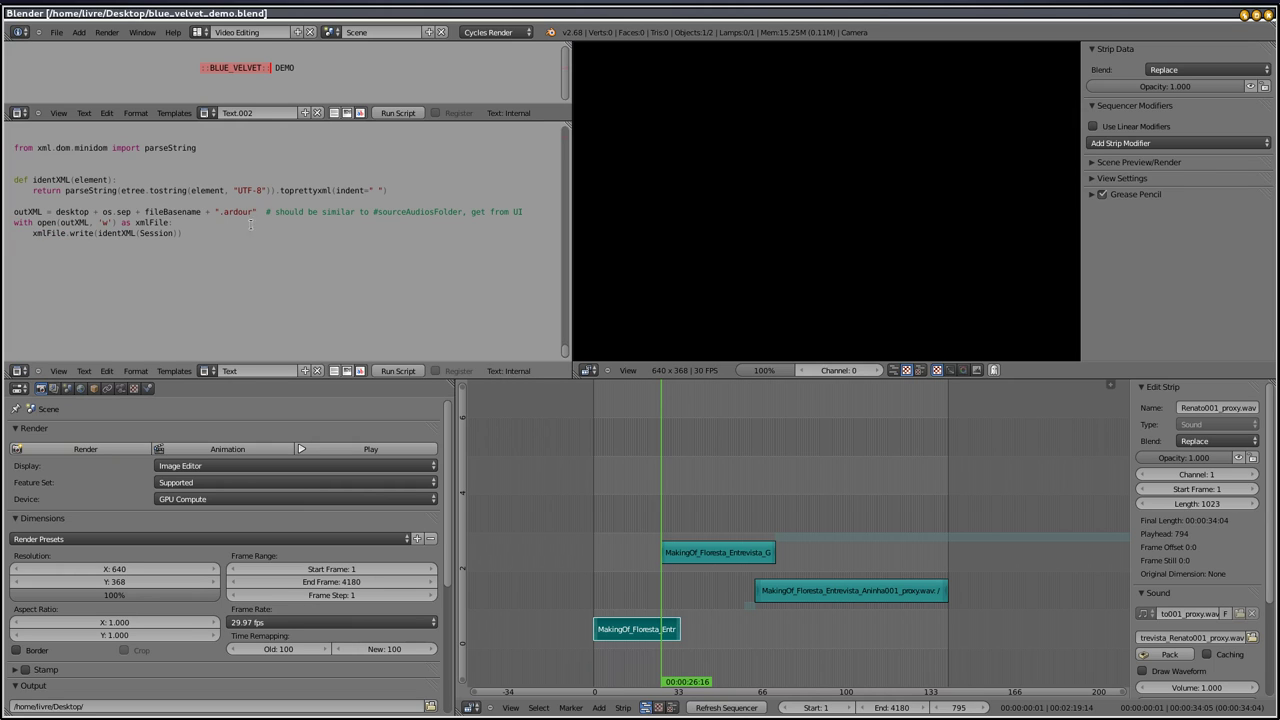
pyautogui.click(421, 372)
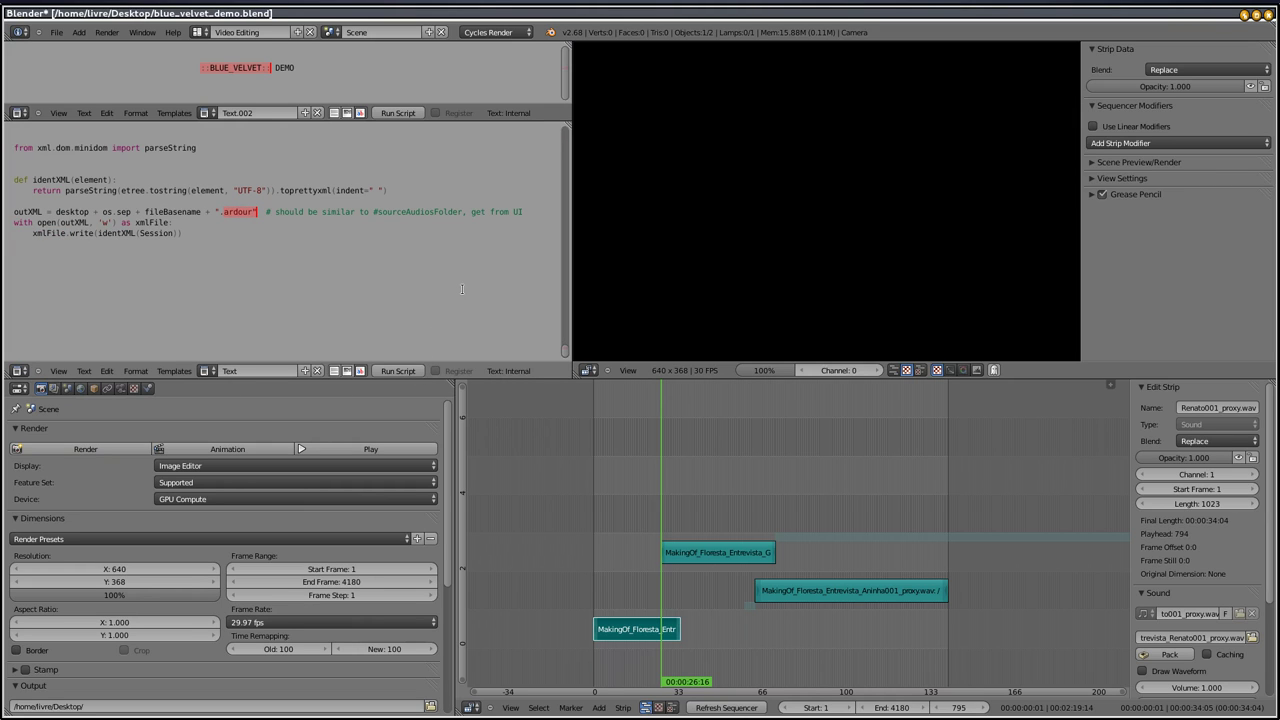
# Switch to Ardour and open the existing blue_velvet_demo.ardour session from the Desktop.
pyautogui.click(1244, 15)
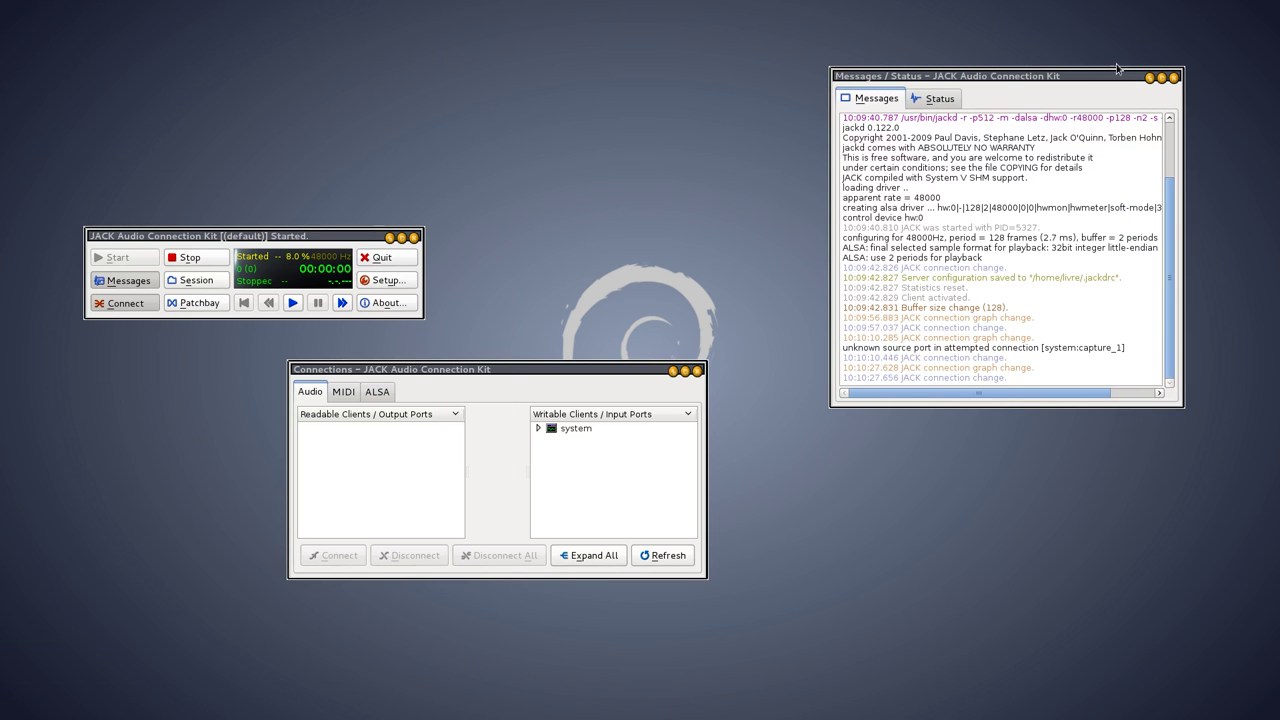
pyautogui.hotkey('alt', 'Tab')
pyautogui.hotkey('alt', 'Tab')
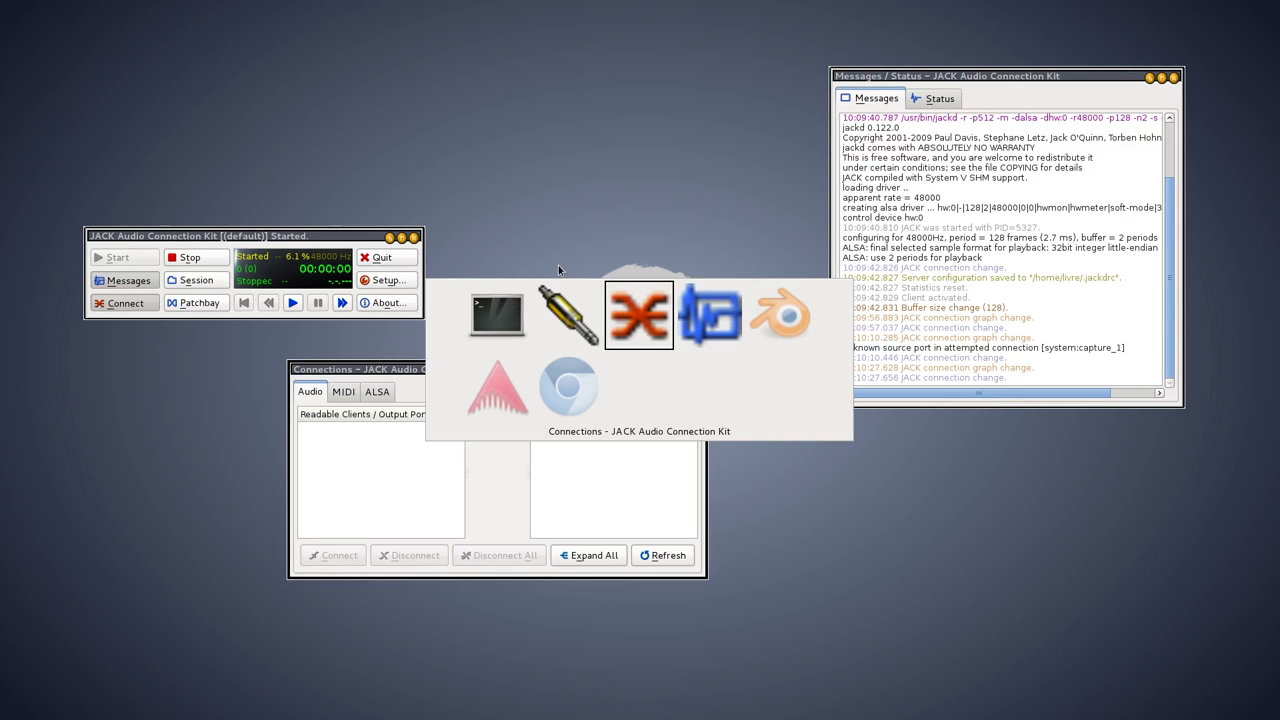
pyautogui.hotkey('alt', 'Tab')
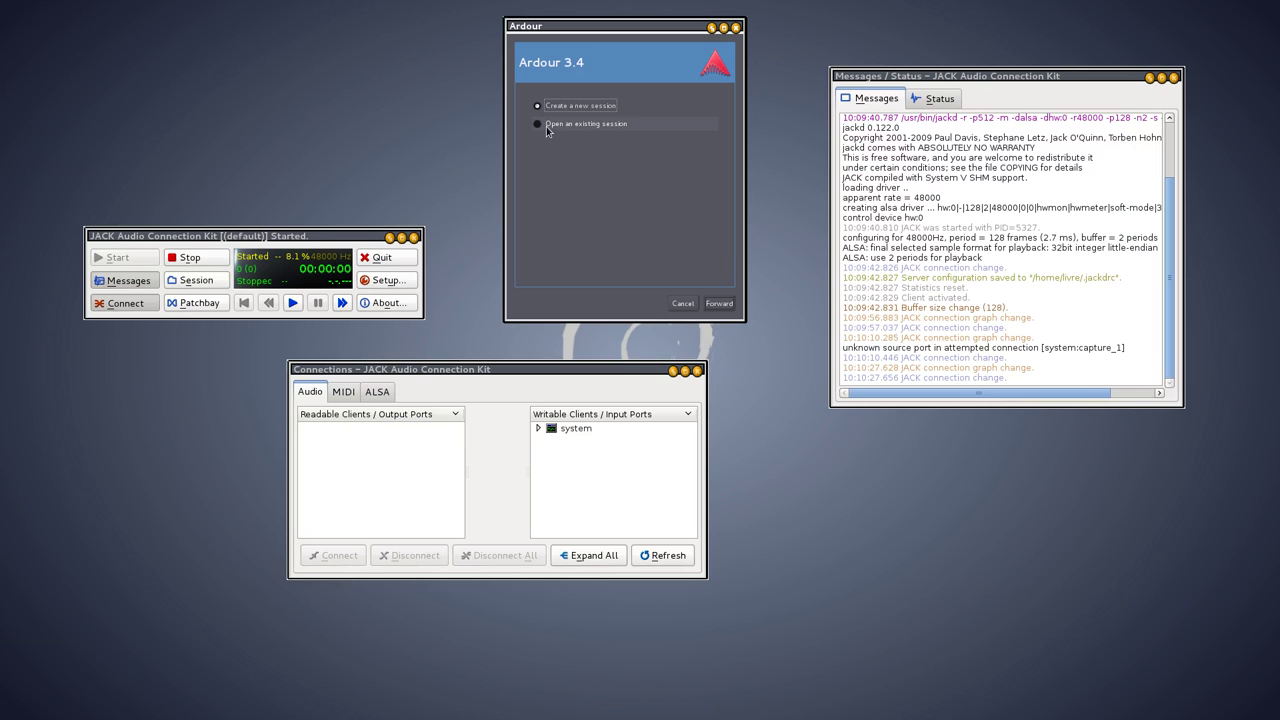
pyautogui.click(570, 124)
pyautogui.click(712, 303)
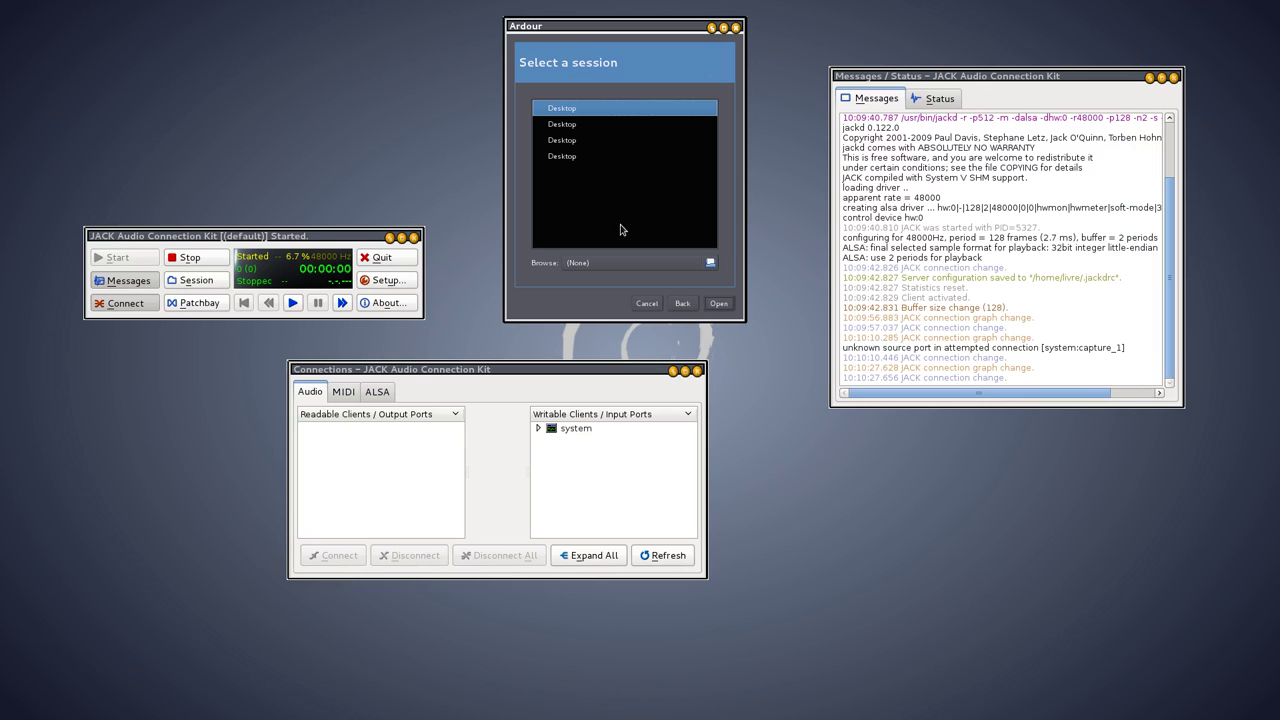
pyautogui.click(717, 263)
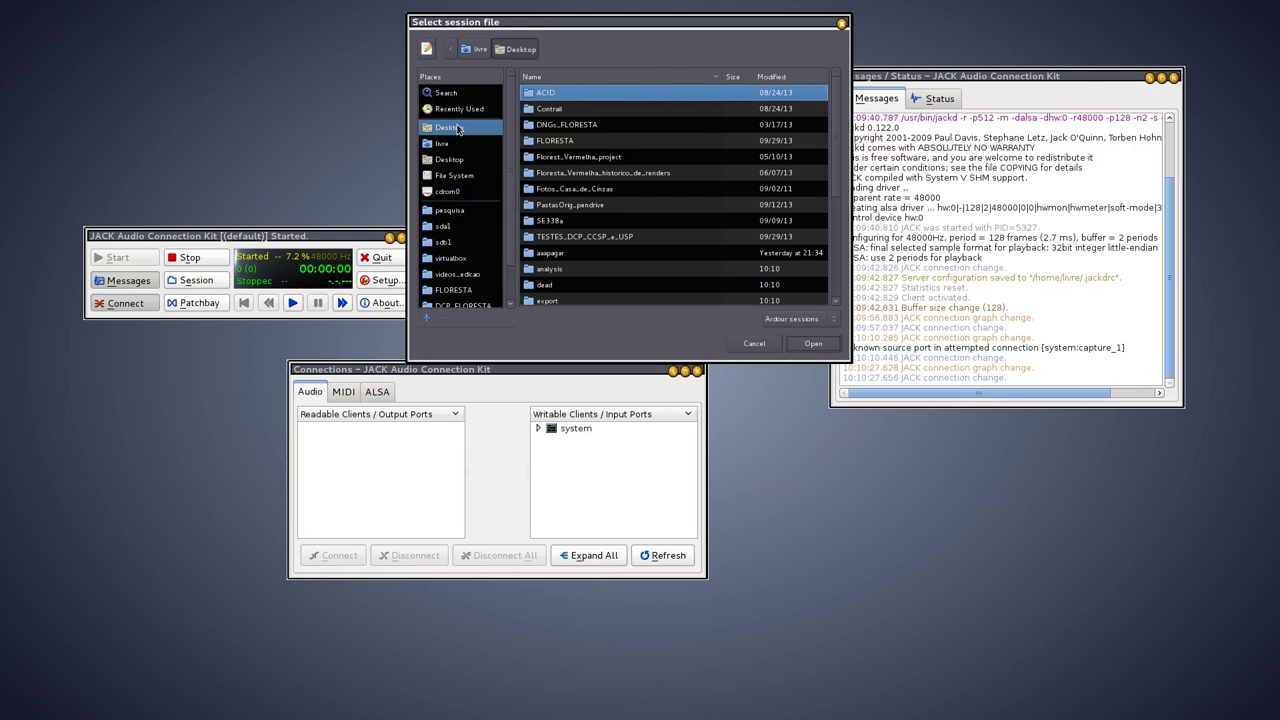
pyautogui.scroll(-3, 643, 194)
pyautogui.scroll(-1, 643, 194)
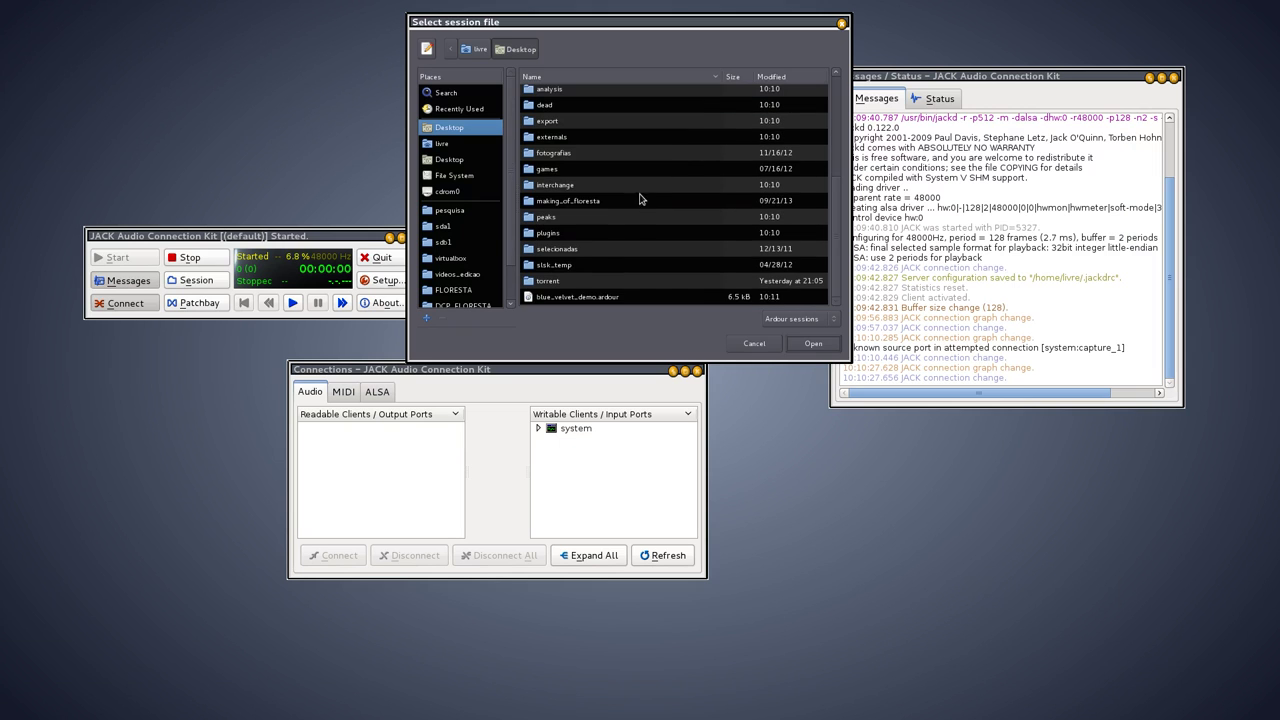
pyautogui.click(600, 297)
pyautogui.click(800, 343)
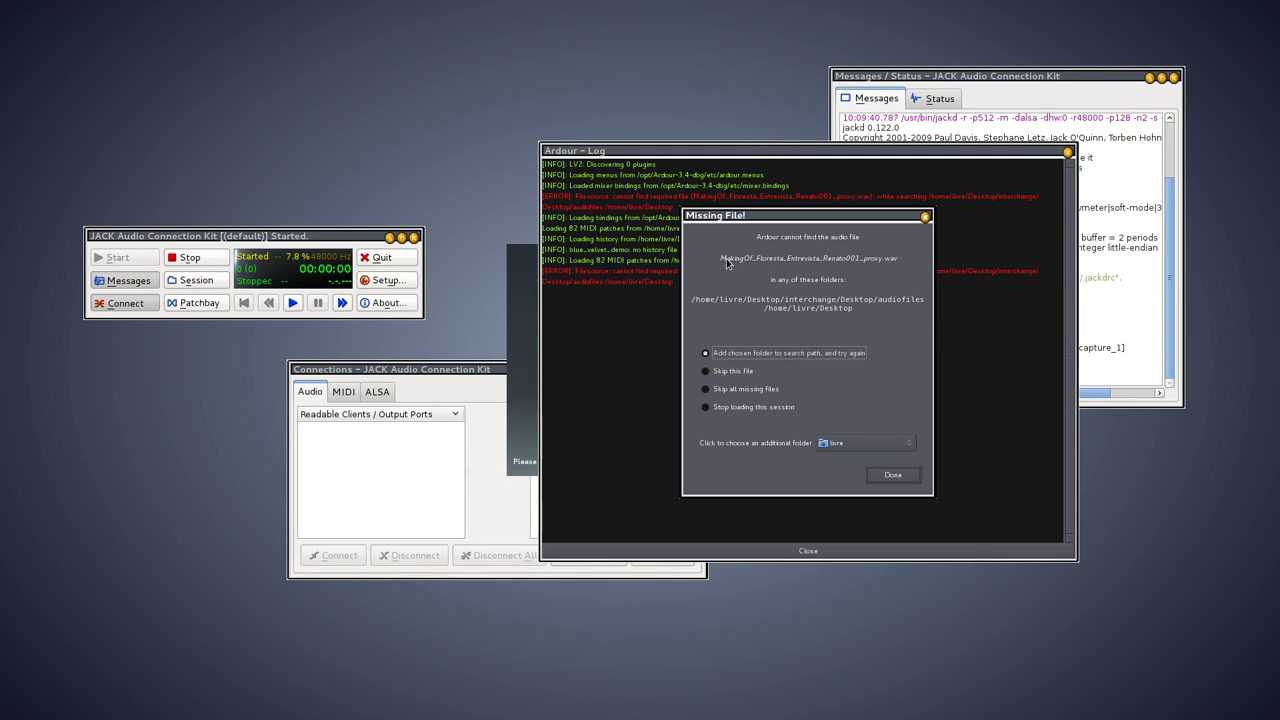
# Point the missing-file search to the Desktop's aaapagar folder.
pyautogui.click(870, 442)
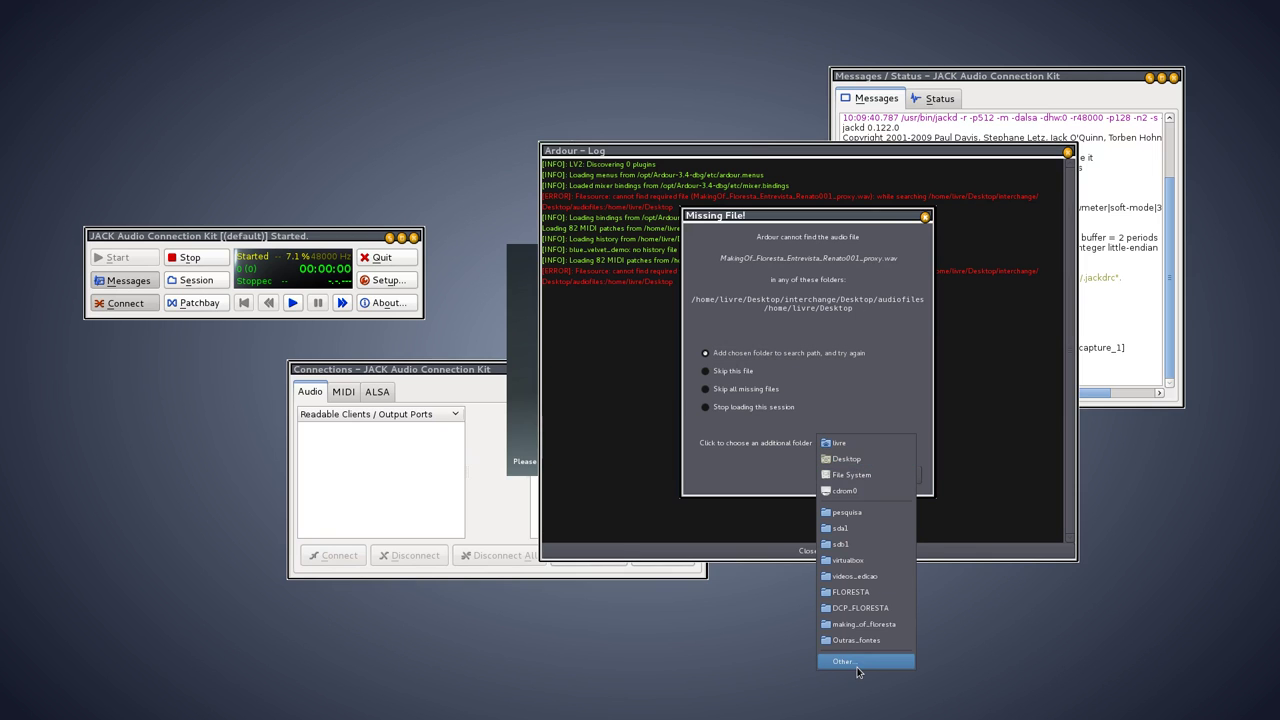
pyautogui.click(856, 663)
pyautogui.doubleClick(731, 278)
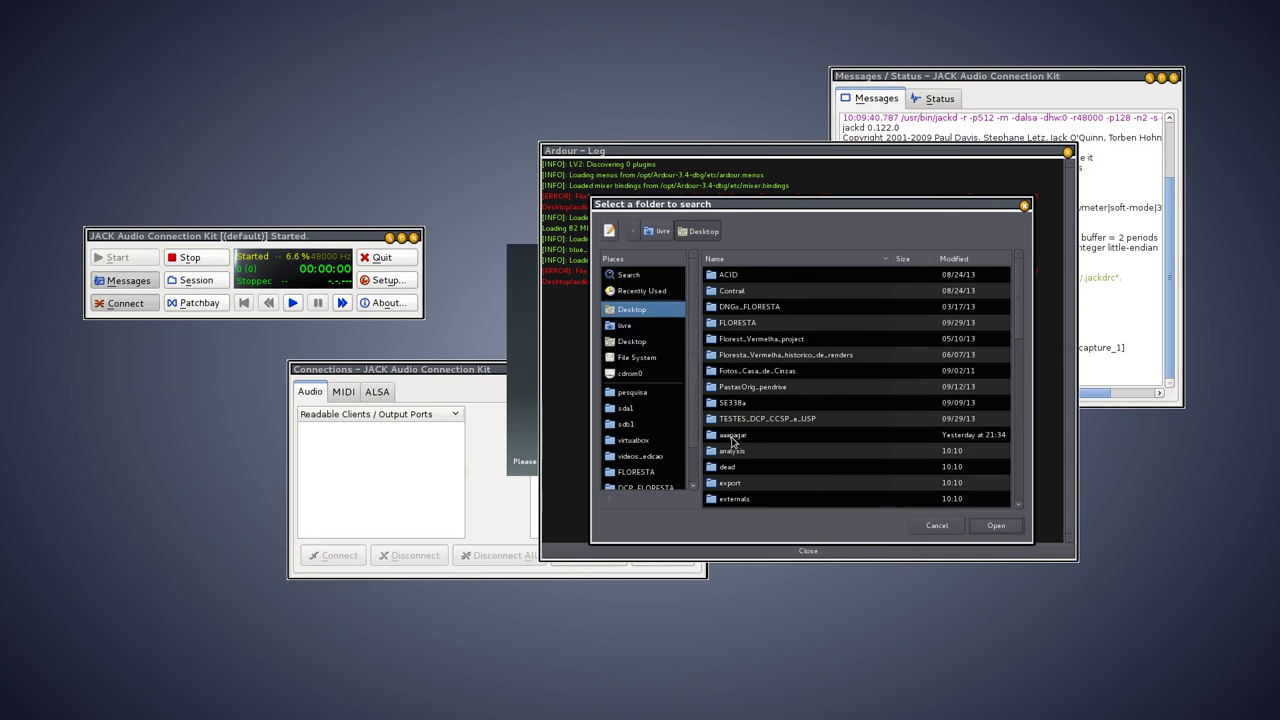
pyautogui.doubleClick(731, 439)
pyautogui.click(994, 526)
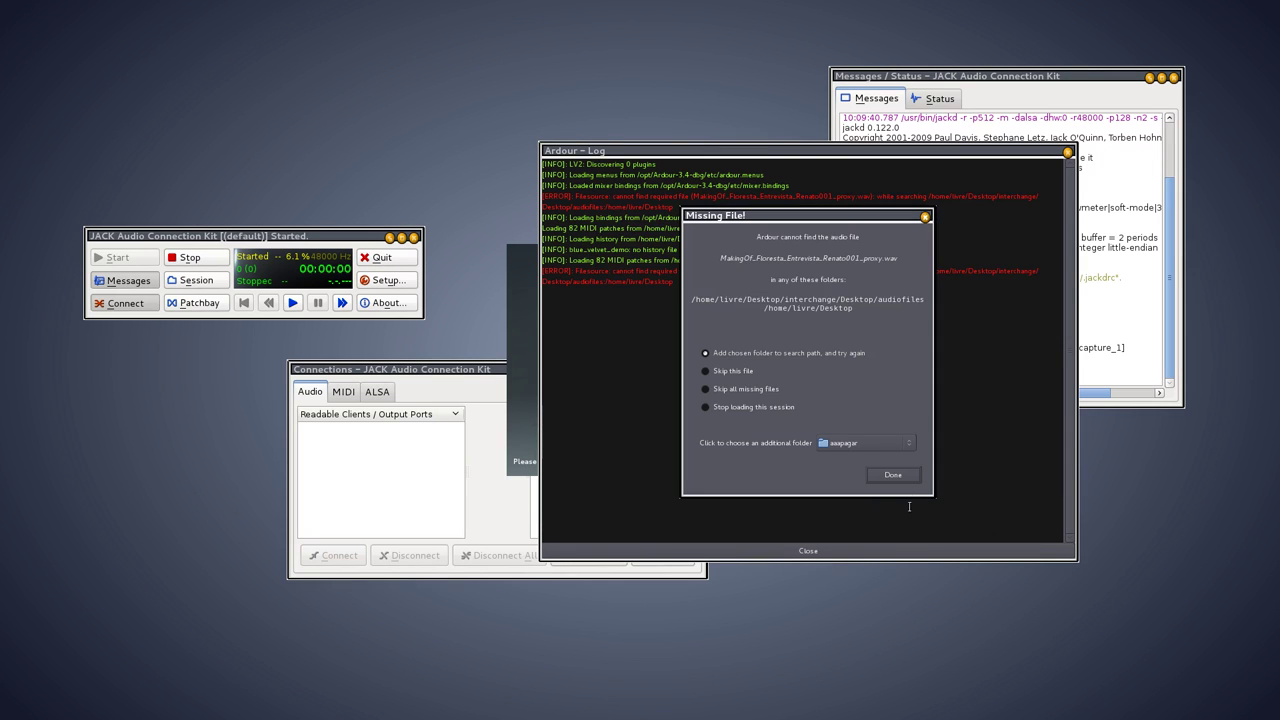
# Finish loading the session, close the log, and zoom to show the whole session.
pyautogui.click(895, 477)
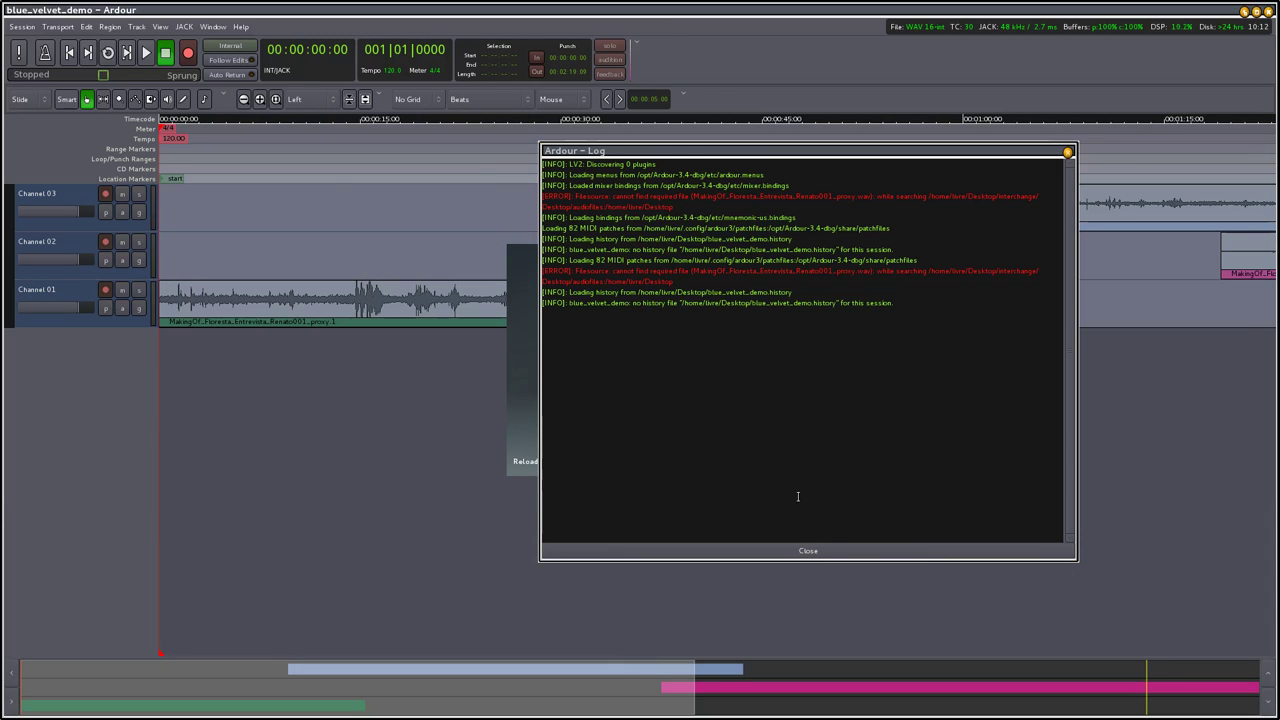
pyautogui.click(808, 551)
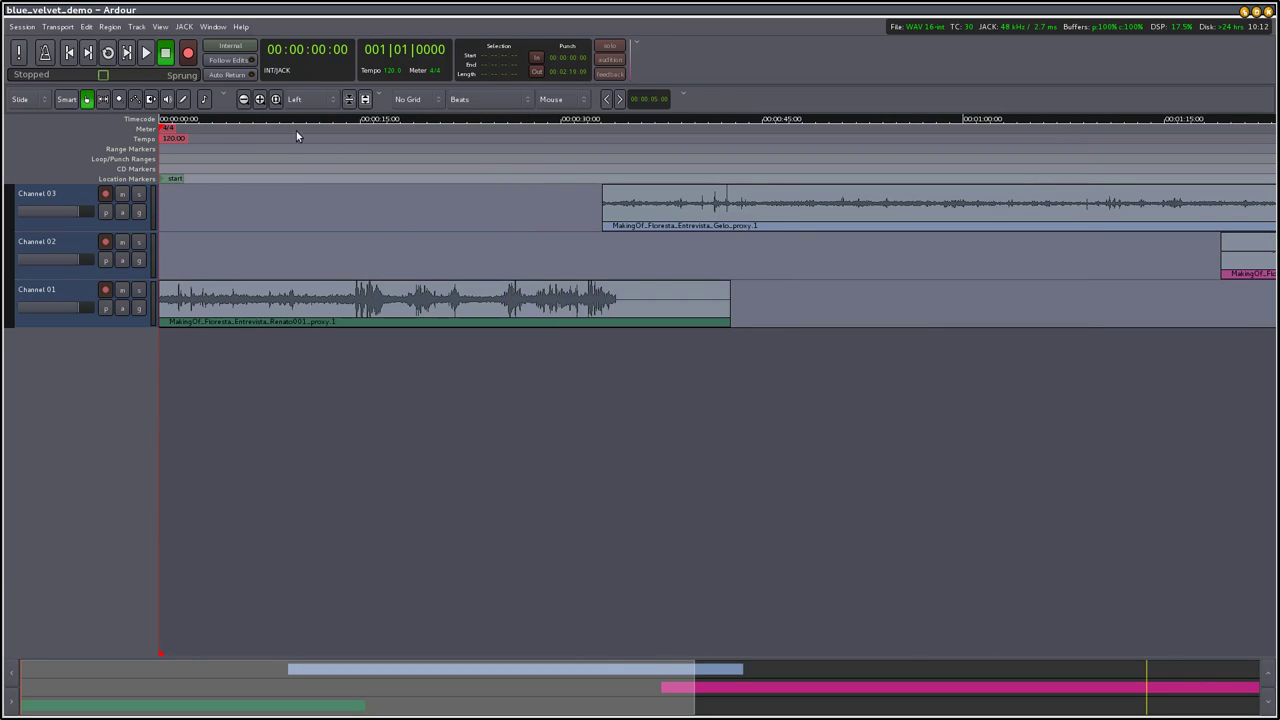
pyautogui.click(275, 99)
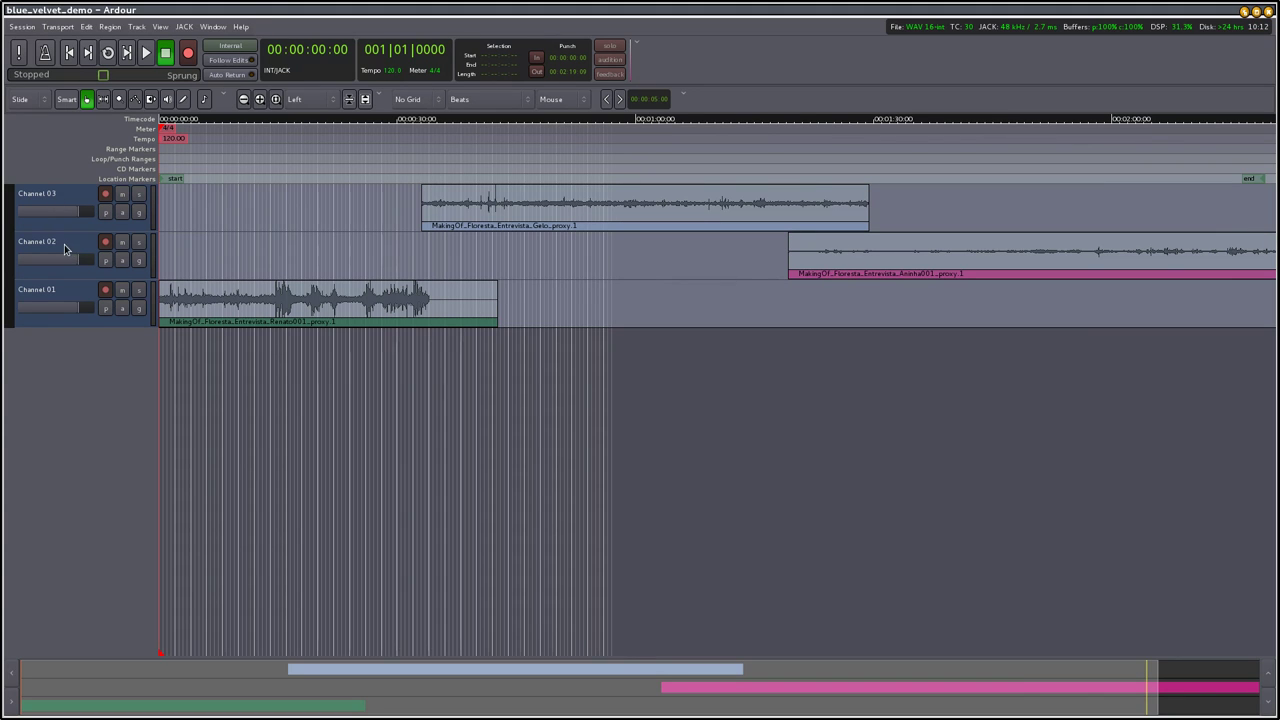
# Switch back to Blender, shrink its window to peek at Ardour, then maximise it again.
pyautogui.moveTo(509, 205)
pyautogui.hotkey('alt', 'Tab')
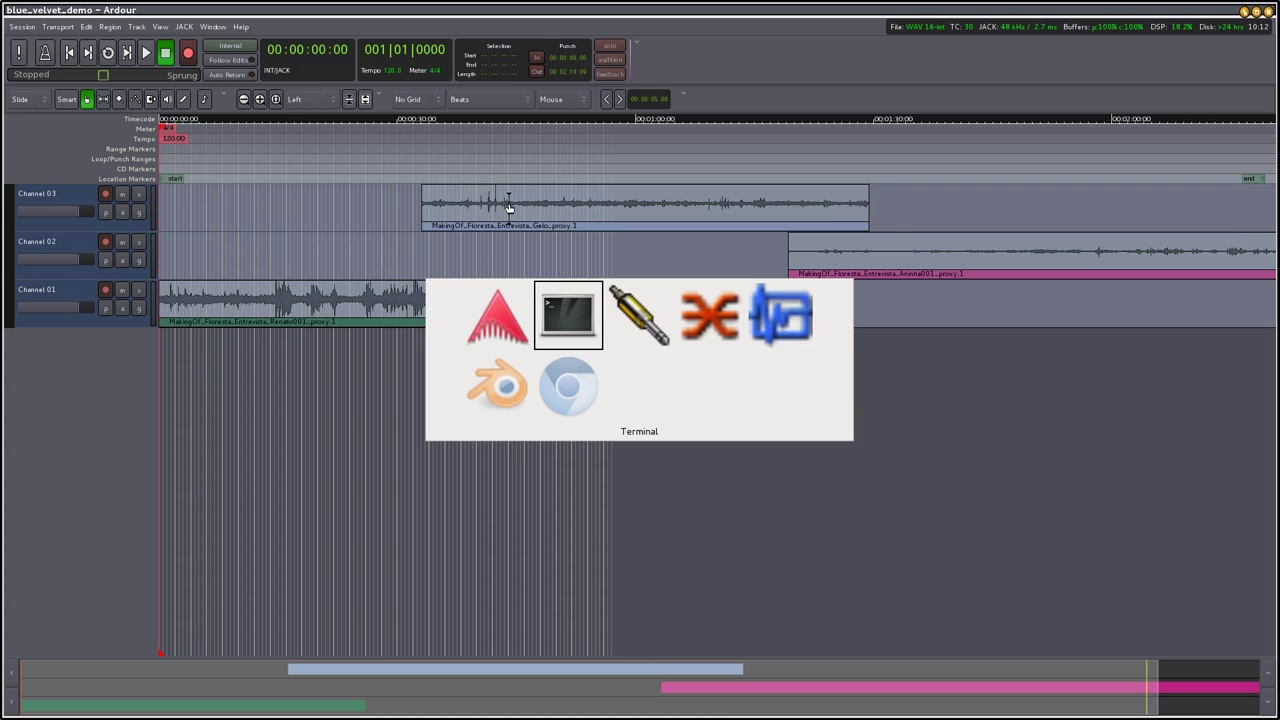
pyautogui.hotkey('alt', 'Tab')
pyautogui.hotkey('alt', 'Tab')
pyautogui.hotkey('alt', 'Tab')
pyautogui.hotkey('alt', 'Tab')
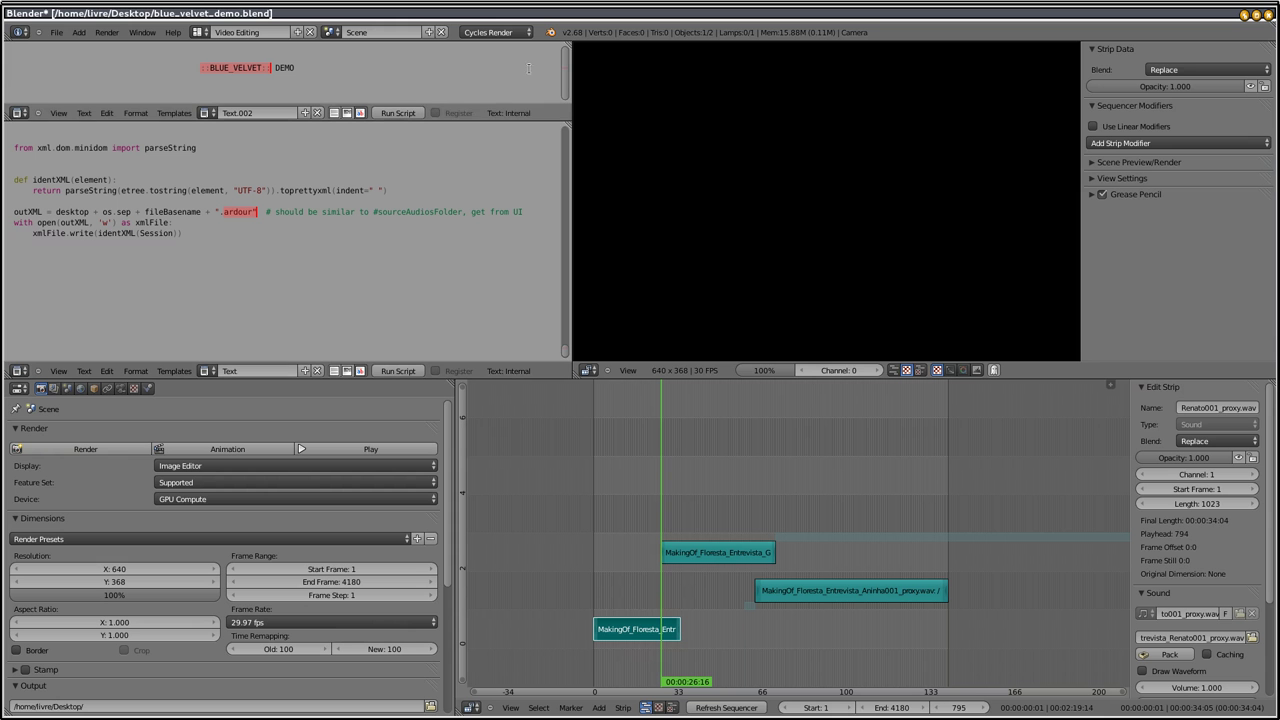
pyautogui.moveTo(544, 10); pyautogui.dragTo(357, 18)
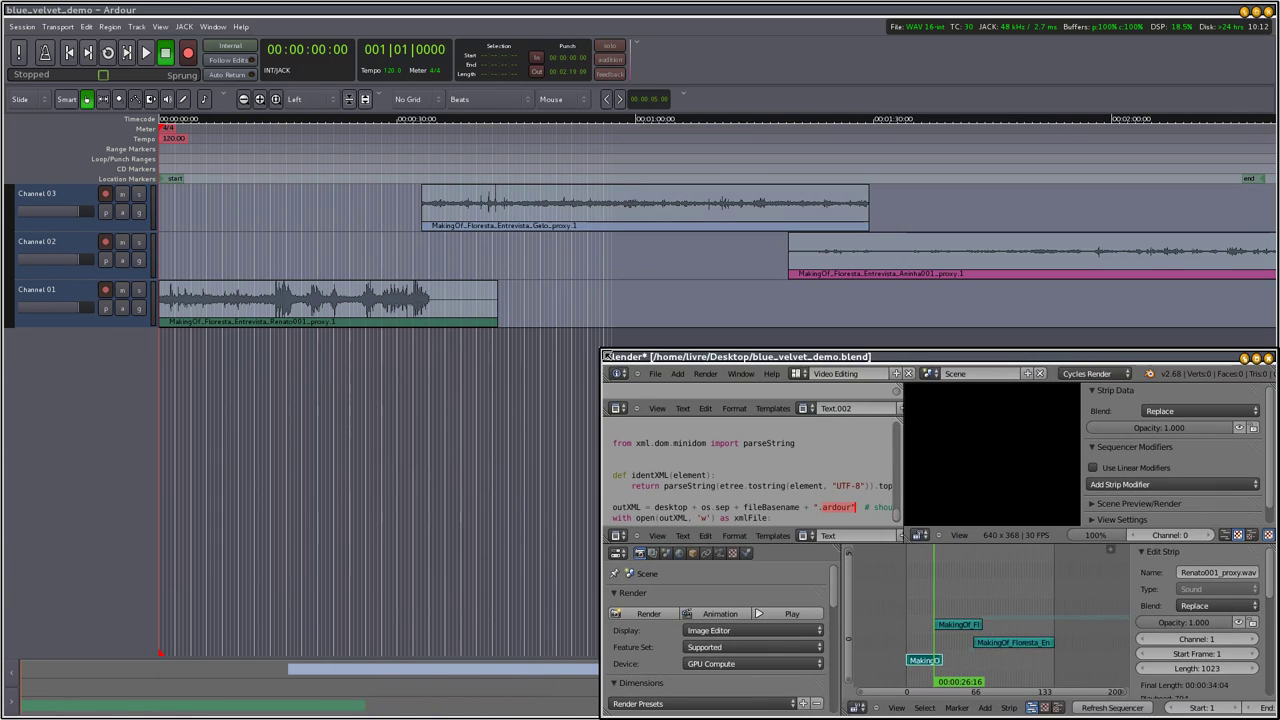
pyautogui.moveTo(357, 14)
pyautogui.mouseDown()
pyautogui.moveTo(760, 343)
pyautogui.moveTo(472, 343)
pyautogui.moveTo(456, 359)
pyautogui.mouseUp()
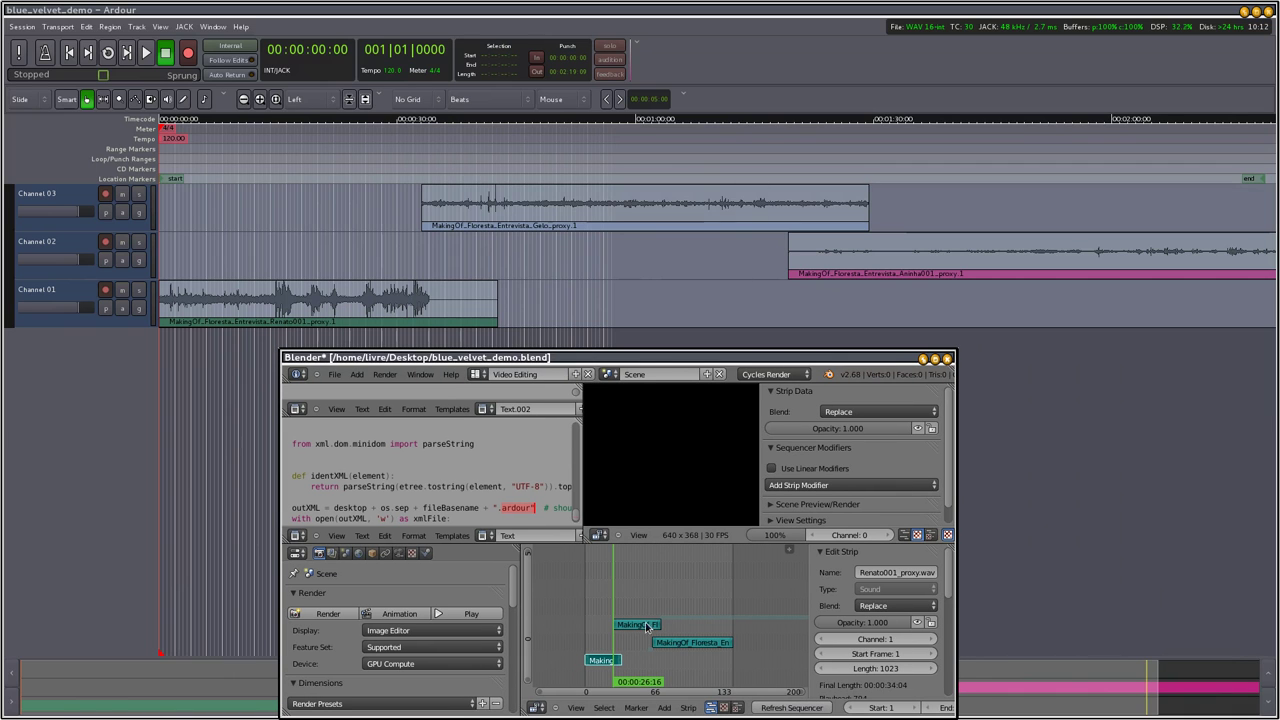
pyautogui.doubleClick(640, 357)
# Add the Claudinha004 proxy sound strip and trim its end shorter.
pyautogui.hotkey('shift', 'a')
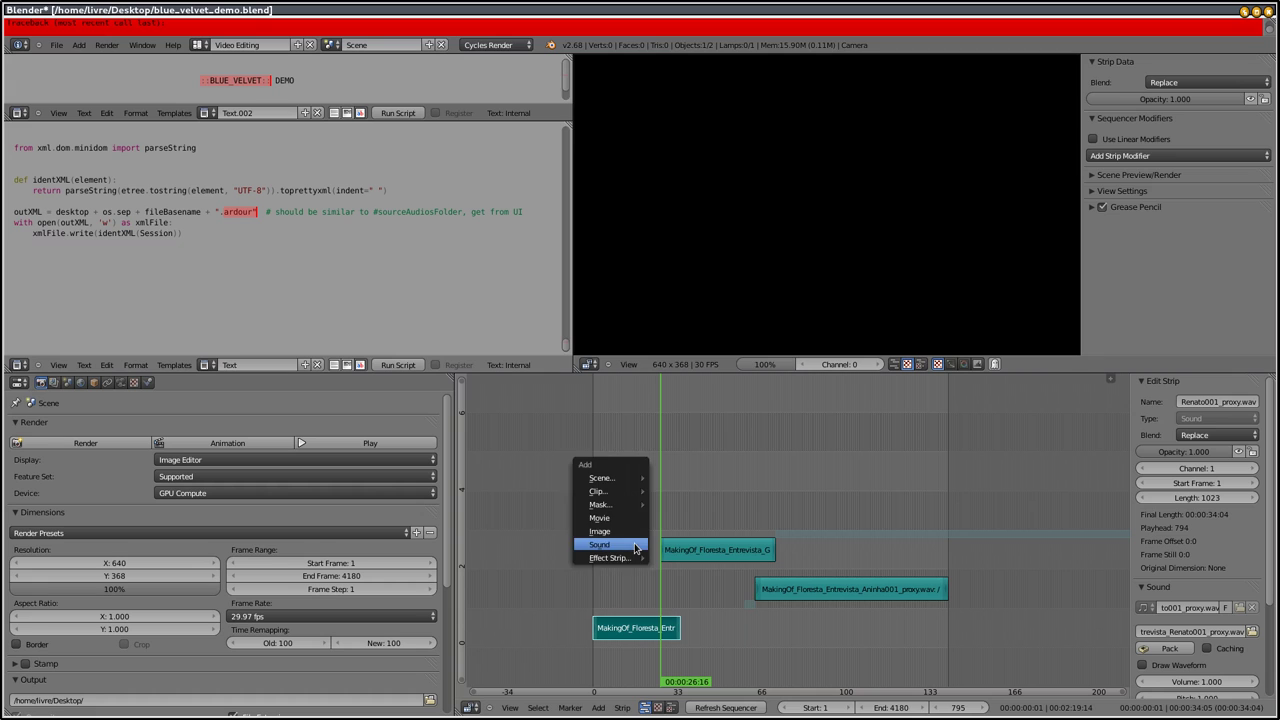
pyautogui.click(633, 542)
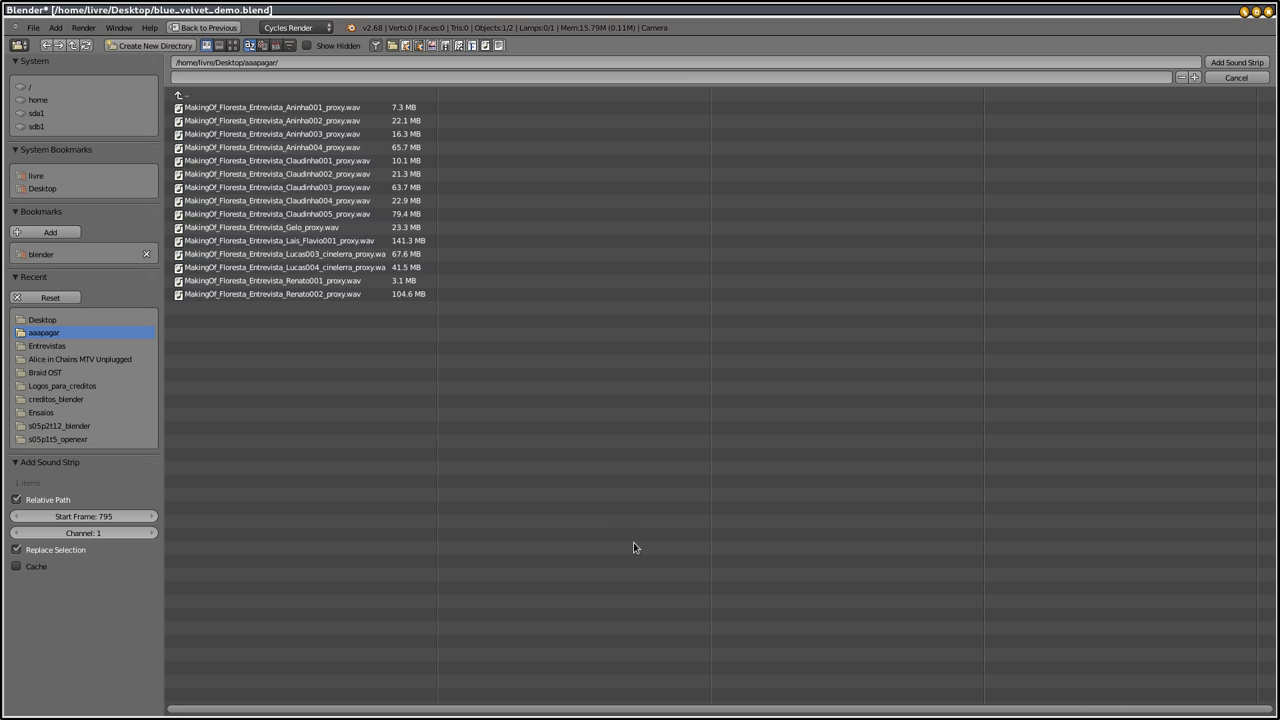
pyautogui.doubleClick(303, 200)
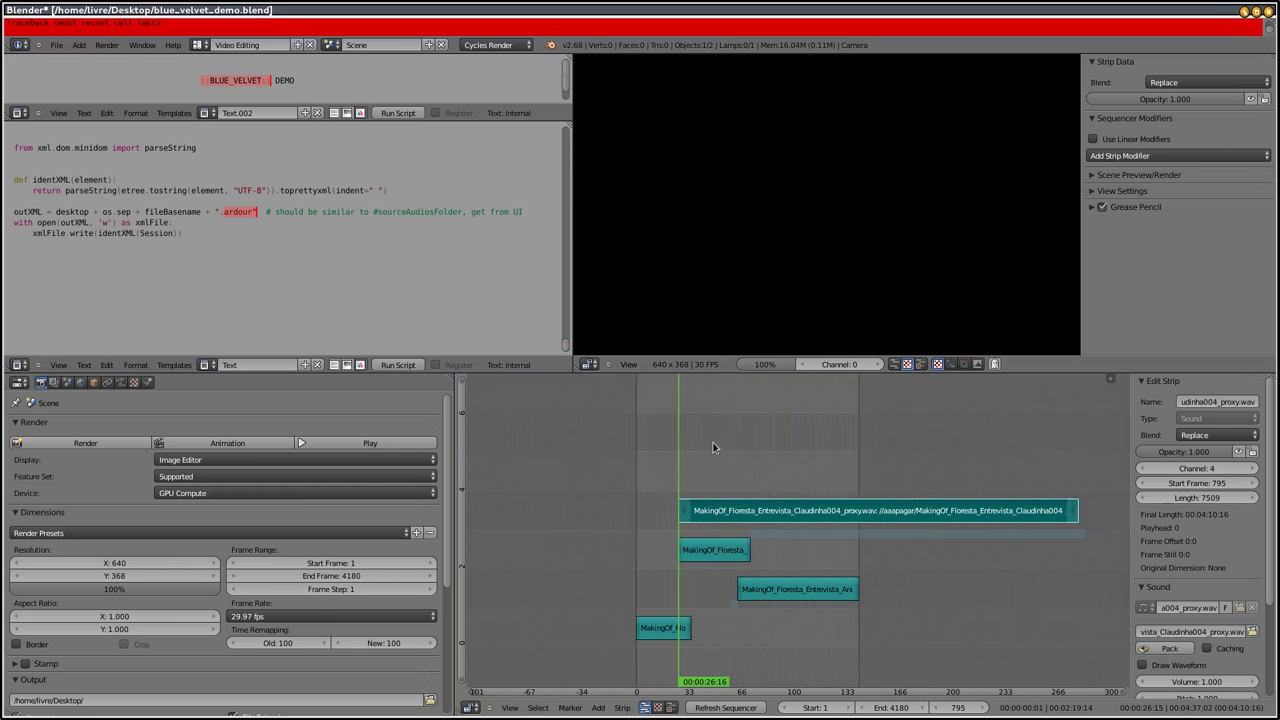
pyautogui.moveTo(879, 511); pyautogui.dragTo(818, 512, button='right')
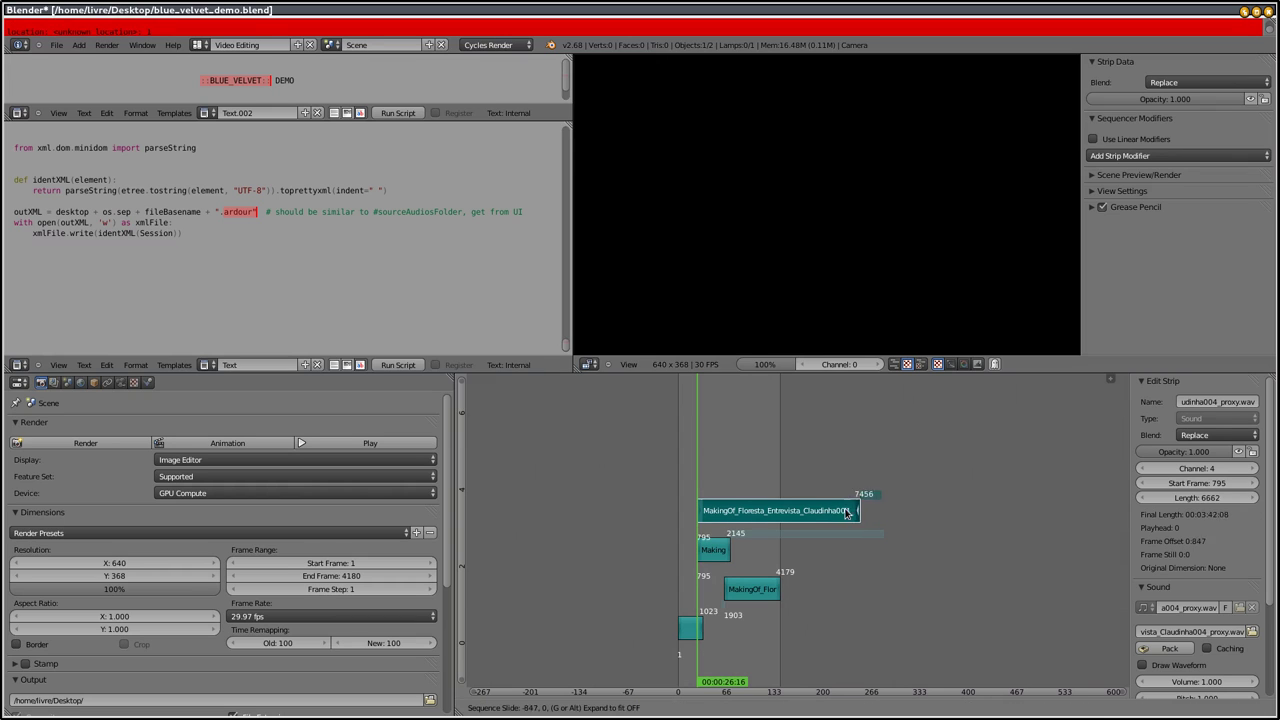
pyautogui.click(818, 505)
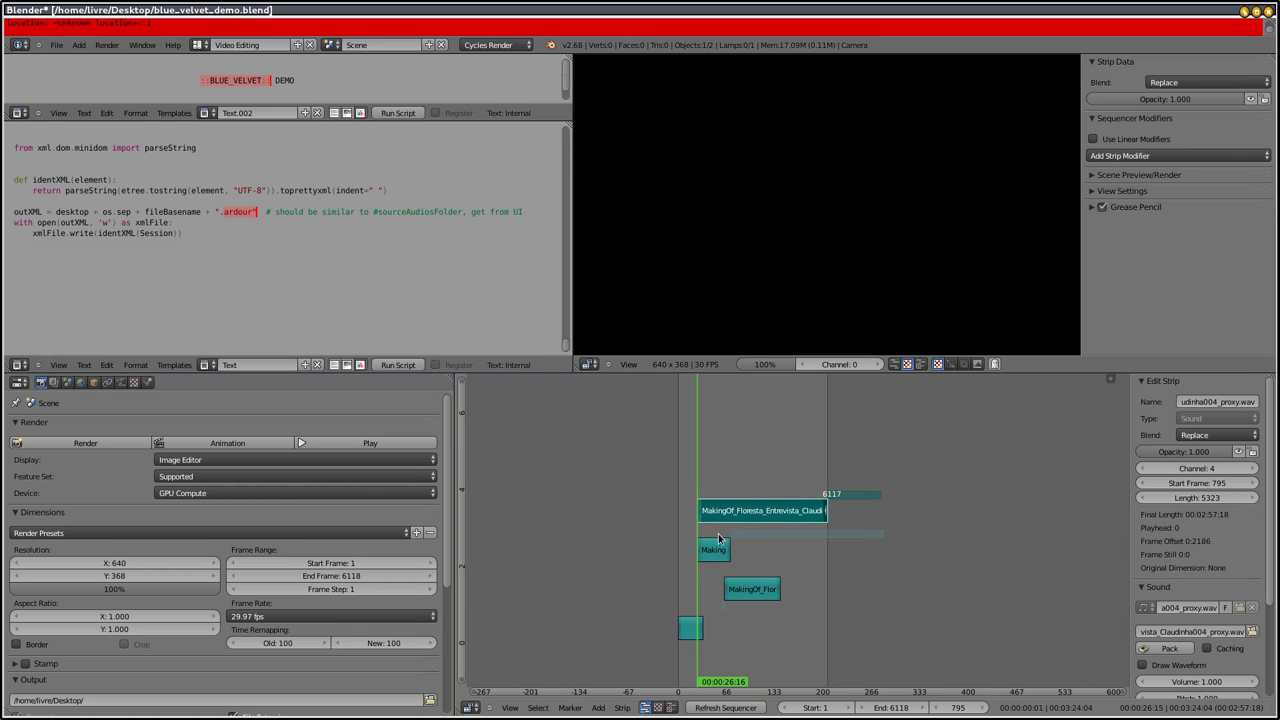
# Duplicate Gelo to frame 4237 and Aninha001 to channel 7, and place a Renato001 copy on channel 6.
pyautogui.rightClick(716, 549)
pyautogui.hotkey('shift', 'd')
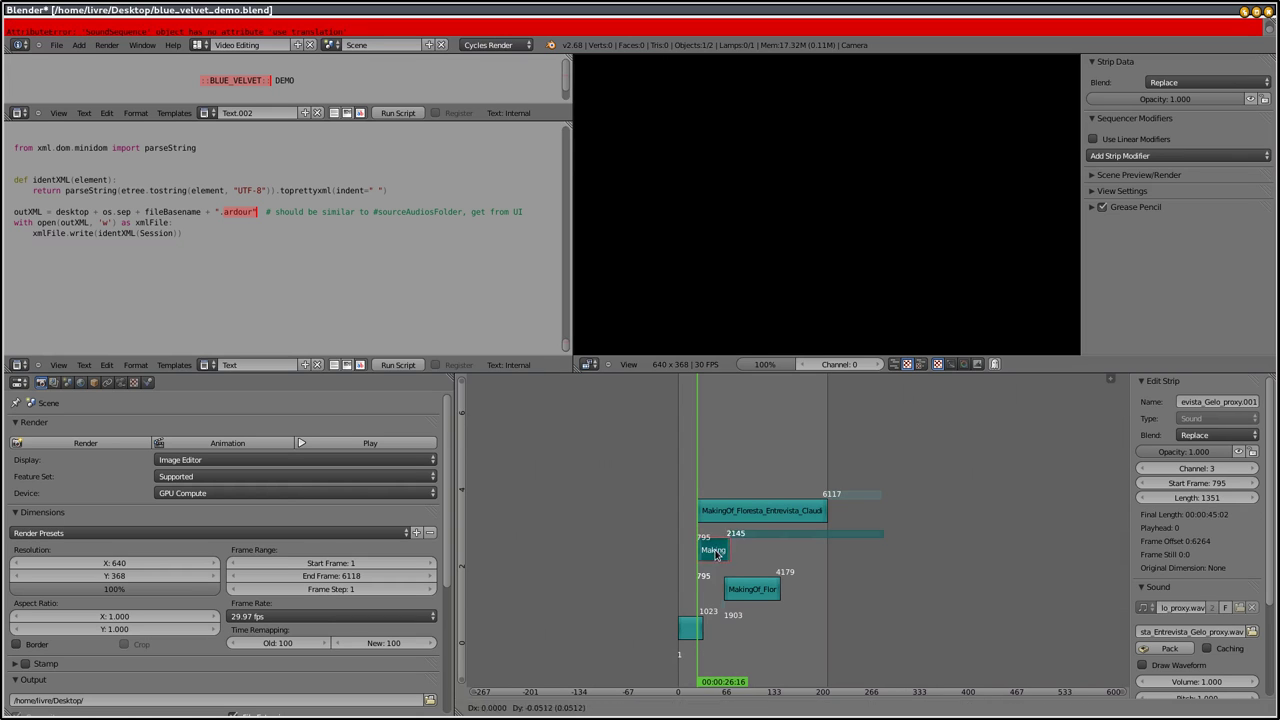
pyautogui.click(800, 564)
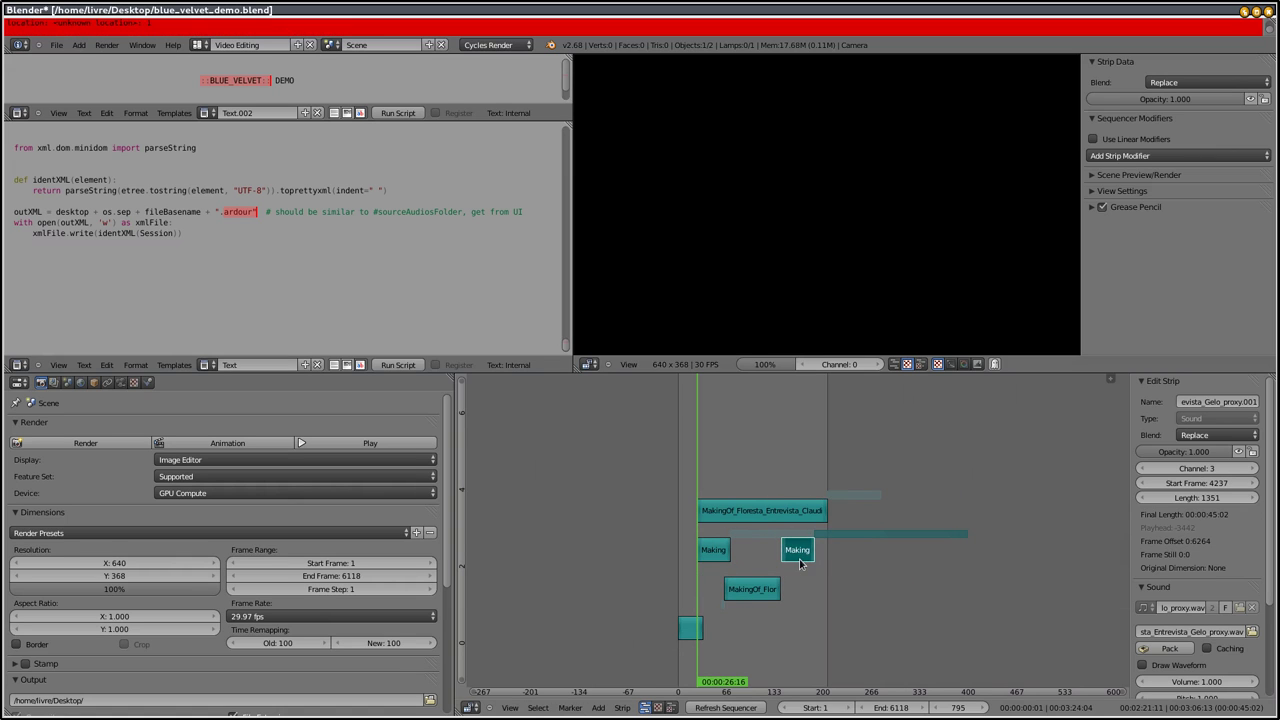
pyautogui.rightClick(752, 589)
pyautogui.hotkey('shift', 'd')
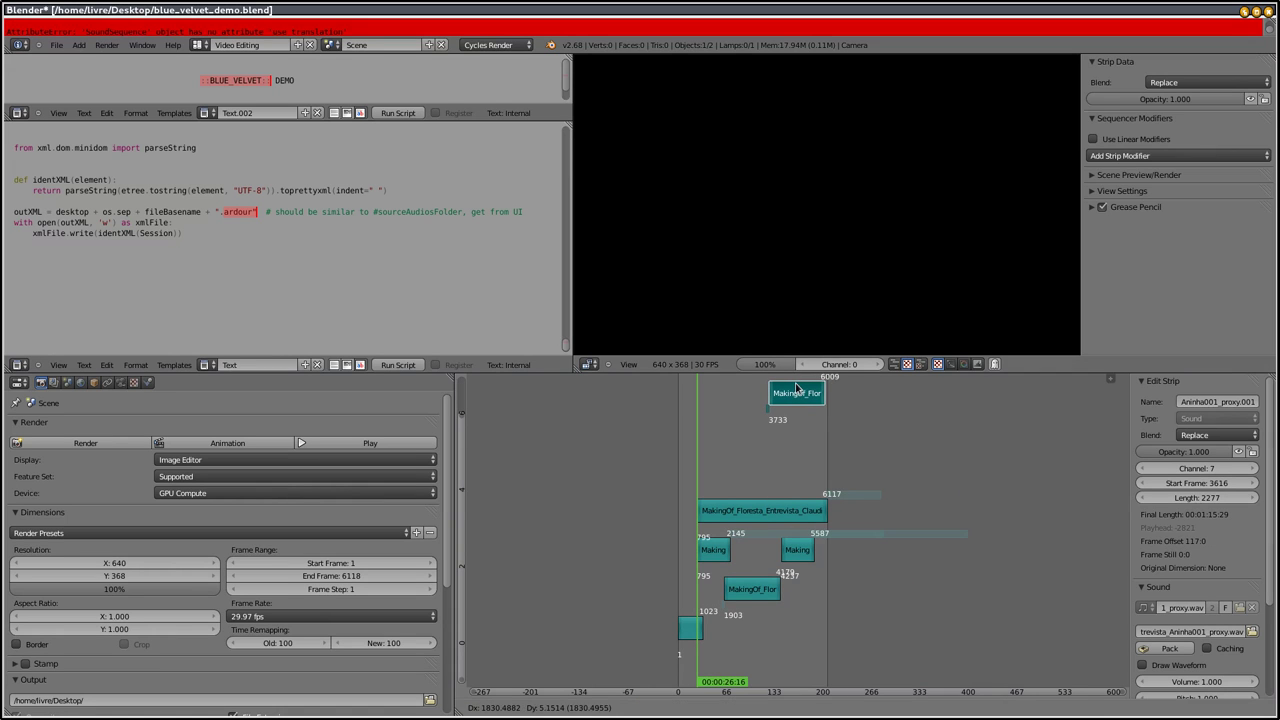
pyautogui.click(796, 388)
pyautogui.press('Home')
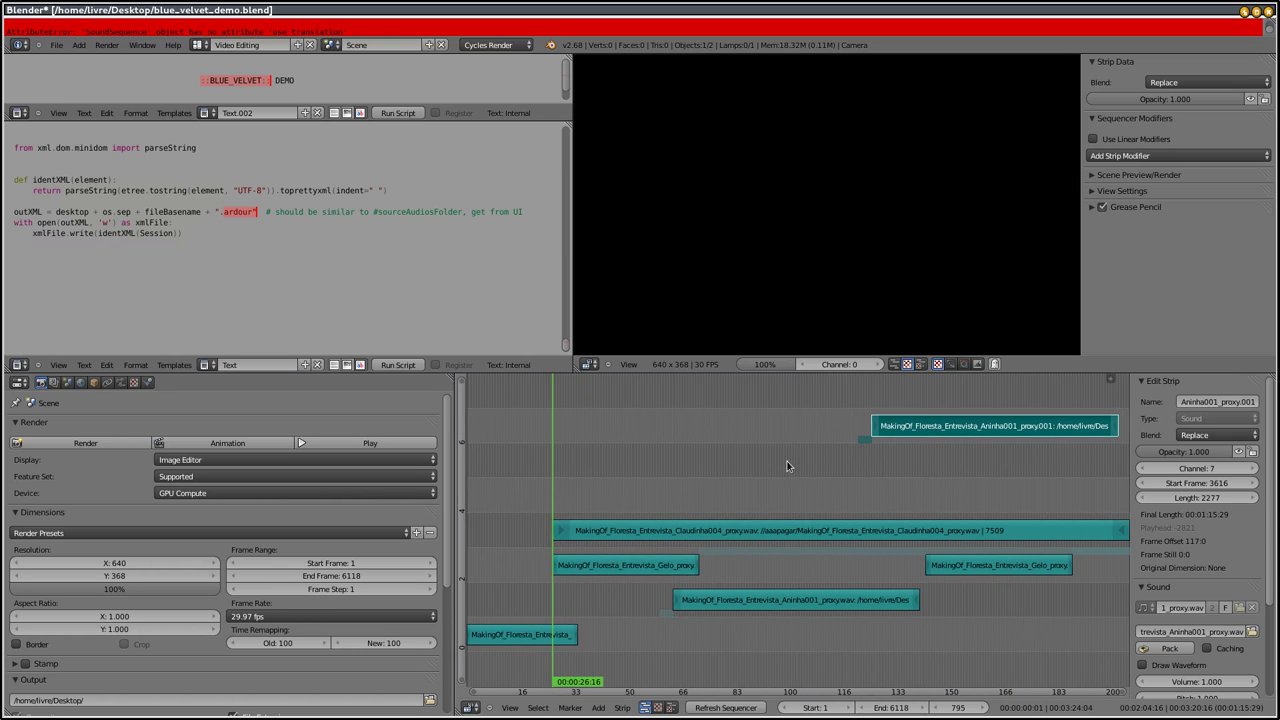
pyautogui.scroll(-2, 787, 466)
pyautogui.scroll(-2, 787, 466)
pyautogui.scroll(-2, 787, 466)
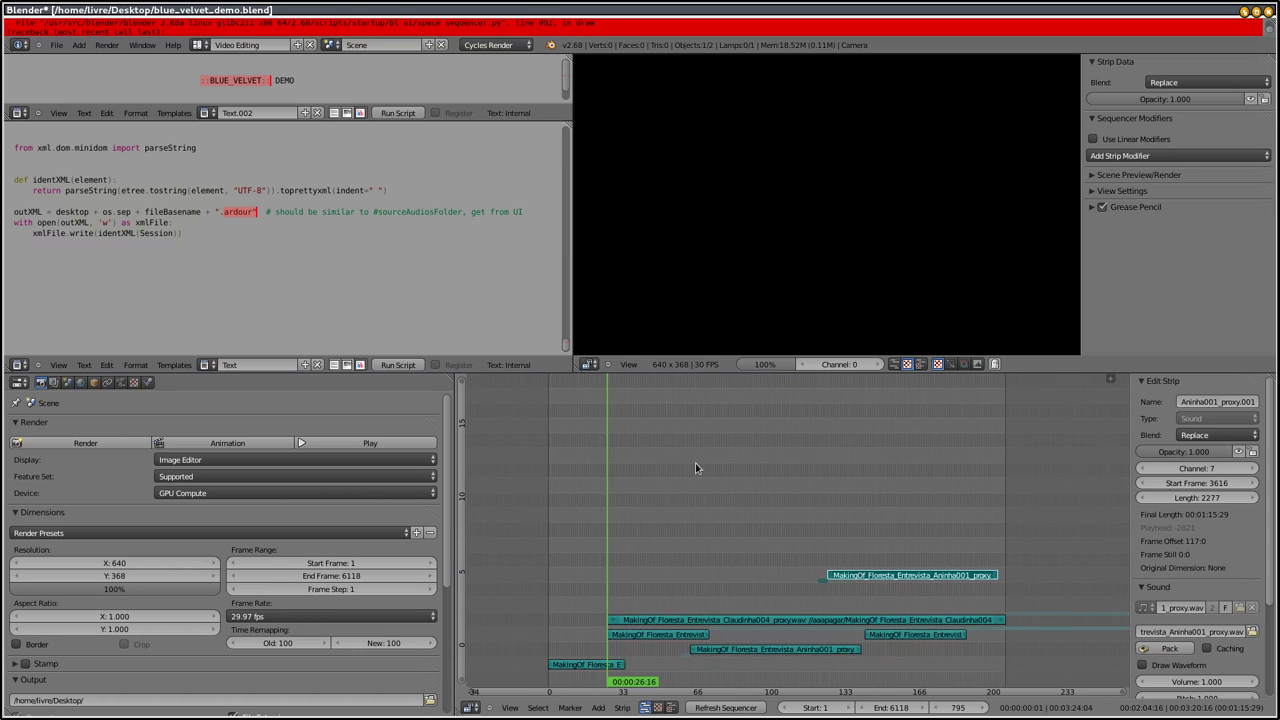
pyautogui.scroll(-1, 695, 463)
pyautogui.moveTo(591, 669); pyautogui.dragTo(759, 601, button='right')
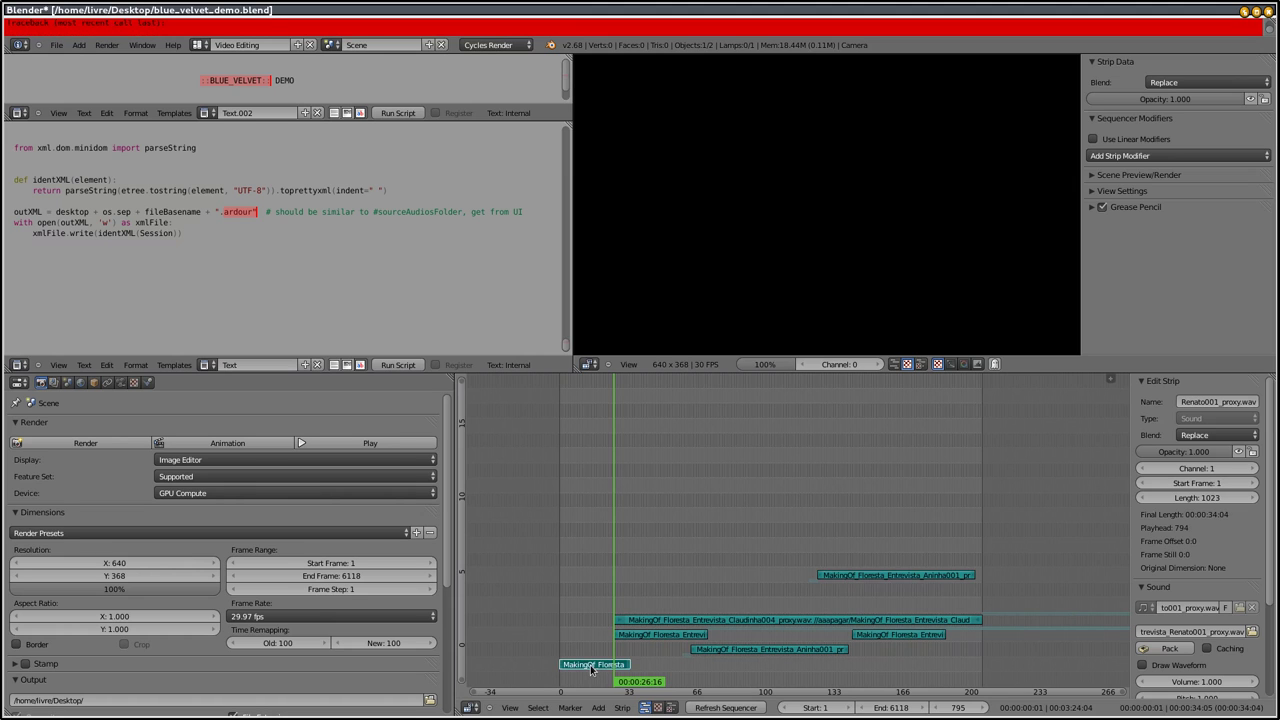
# Add a Claudinha004 strip on channel 11 at frame 420, shortened to 1430 frames.
pyautogui.hotkey('shift', 'a')
pyautogui.click(752, 562)
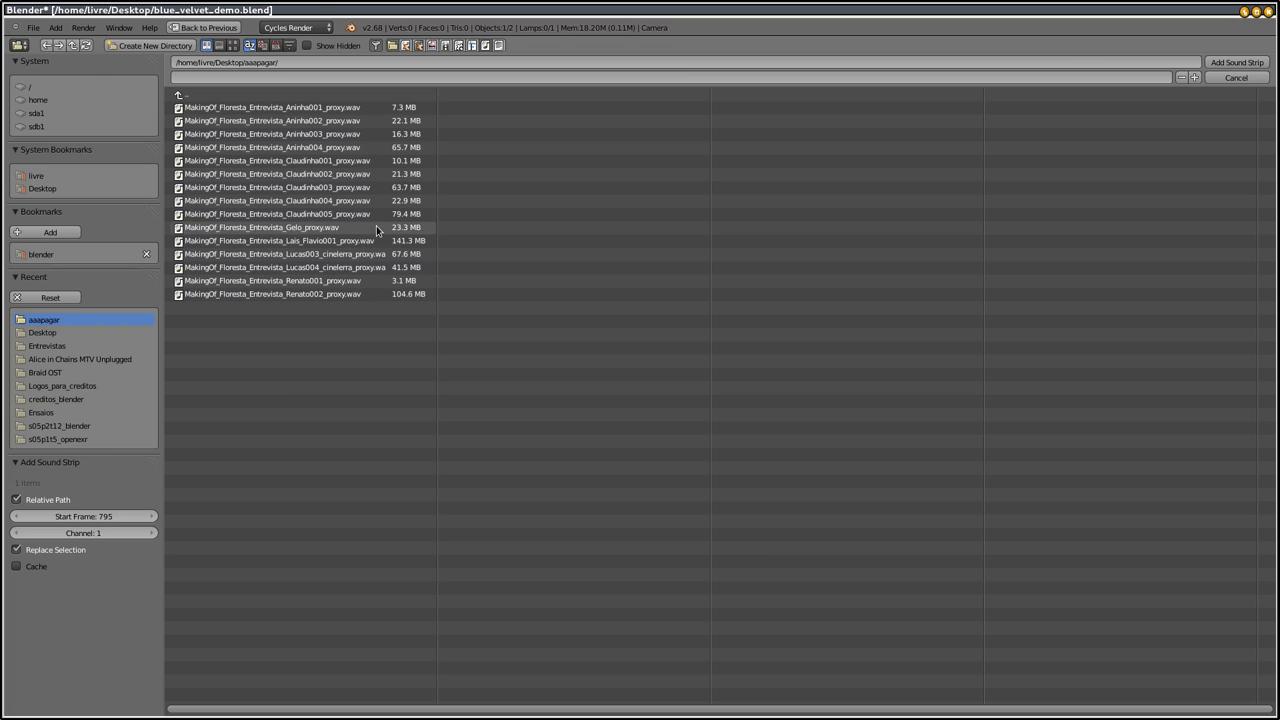
pyautogui.doubleClick(350, 201)
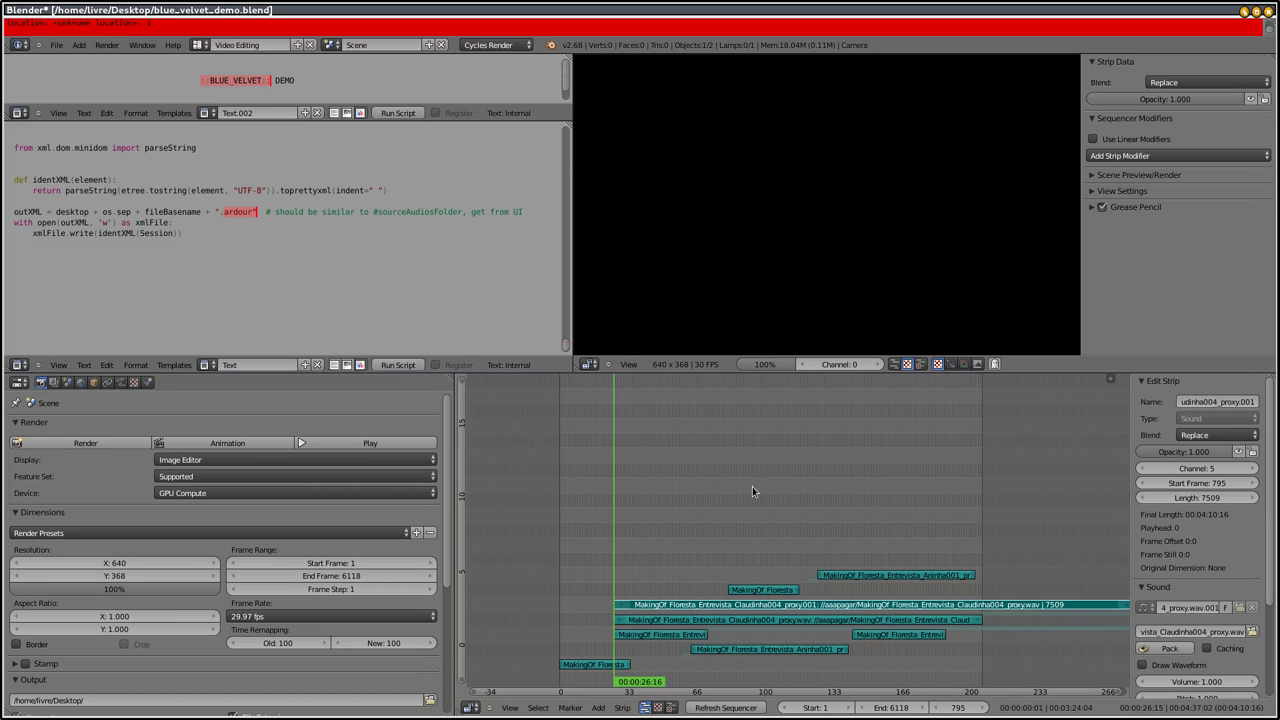
pyautogui.scroll(-1, 755, 502)
pyautogui.press('g')
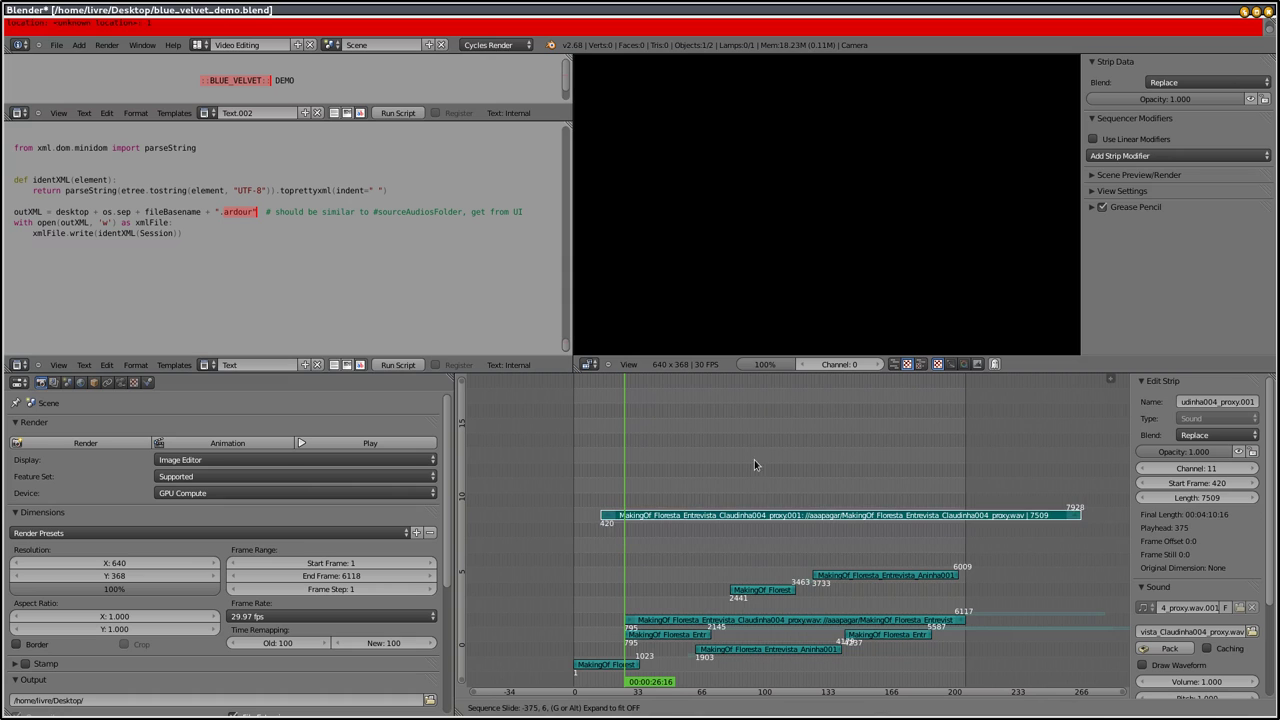
pyautogui.click(754, 459)
pyautogui.moveTo(1202, 498); pyautogui.dragTo(1140, 498)
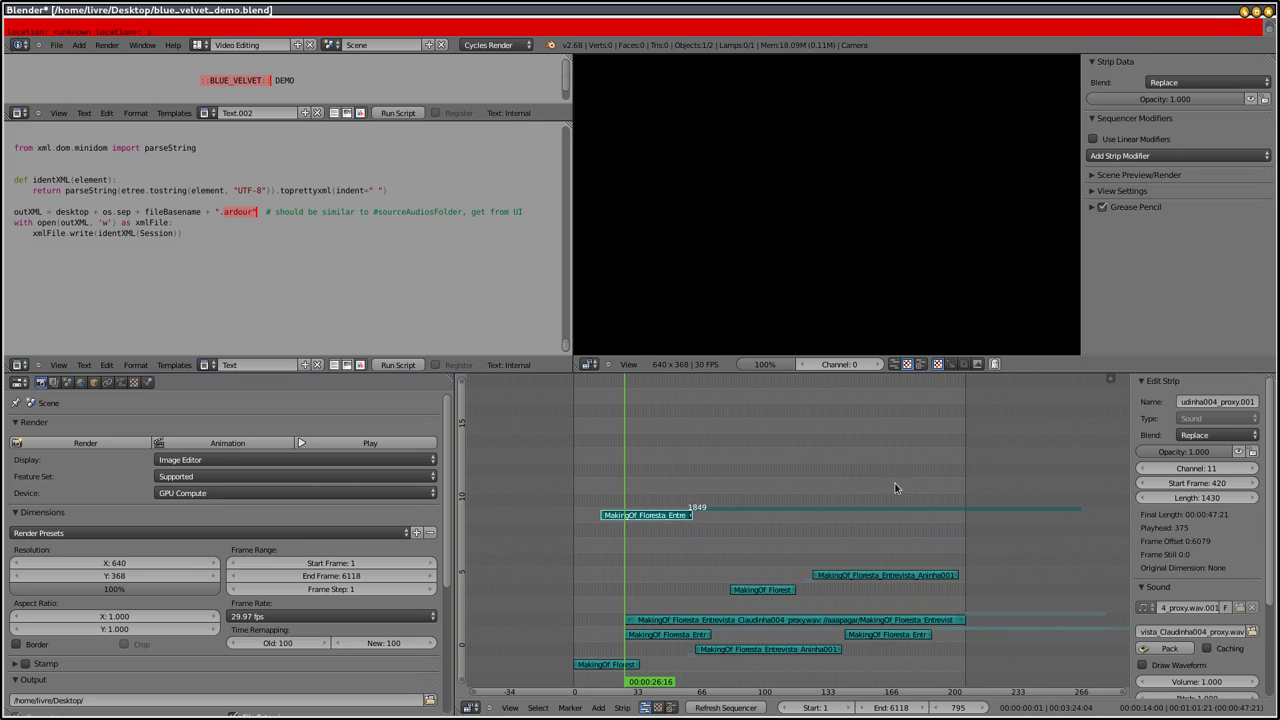
# Check the Aninha001 copy on channel 7, then reselect the Renato001 copy on channel 6.
pyautogui.rightClick(756, 589)
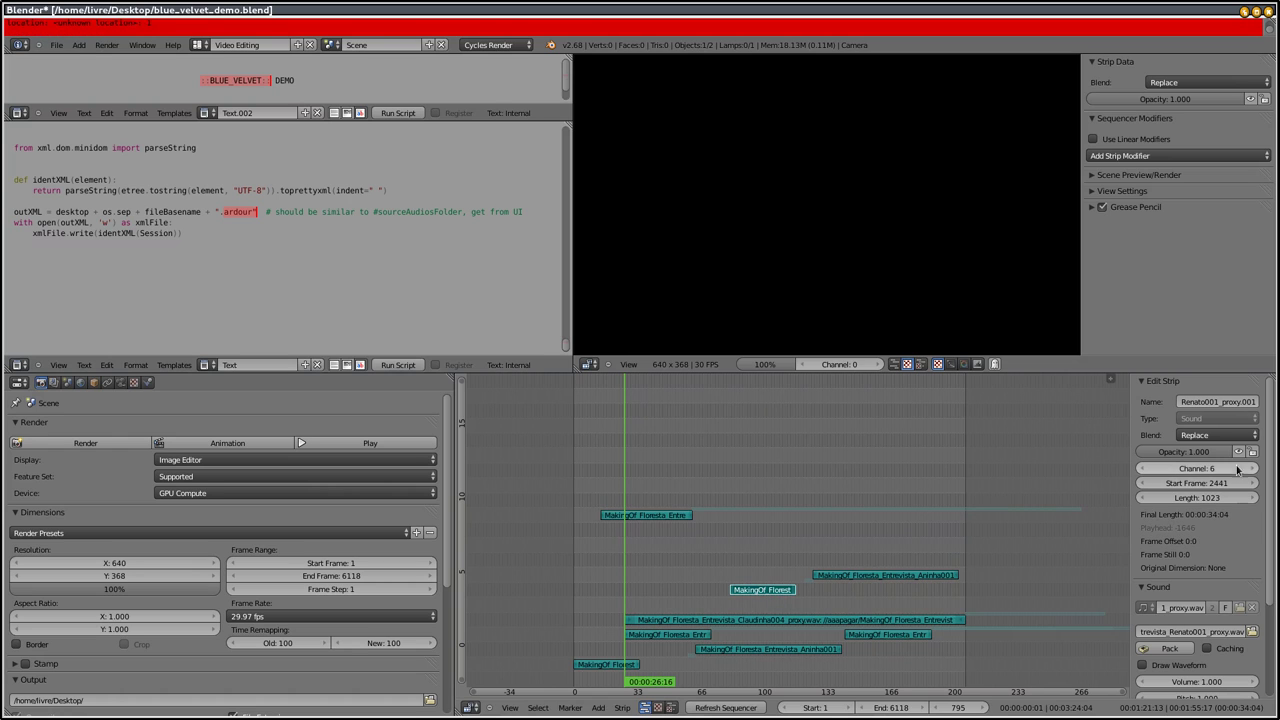
pyautogui.rightClick(911, 578)
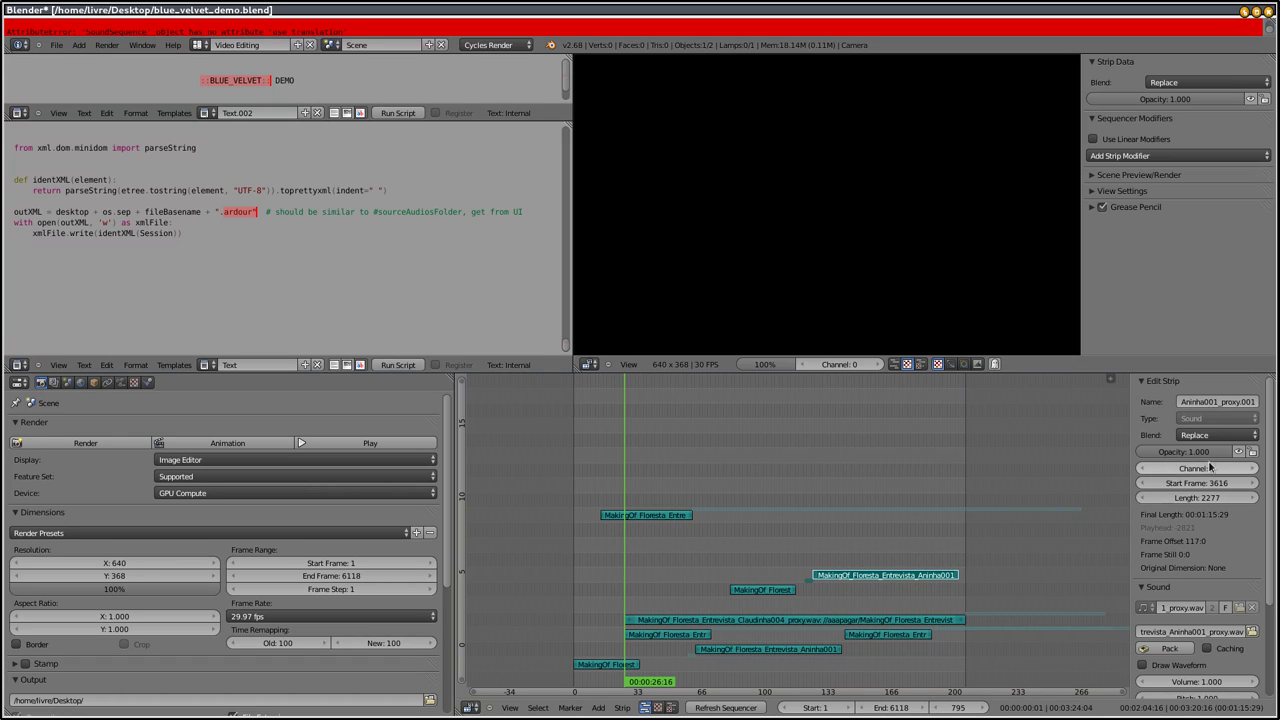
pyautogui.rightClick(768, 594)
pyautogui.click(620, 708)
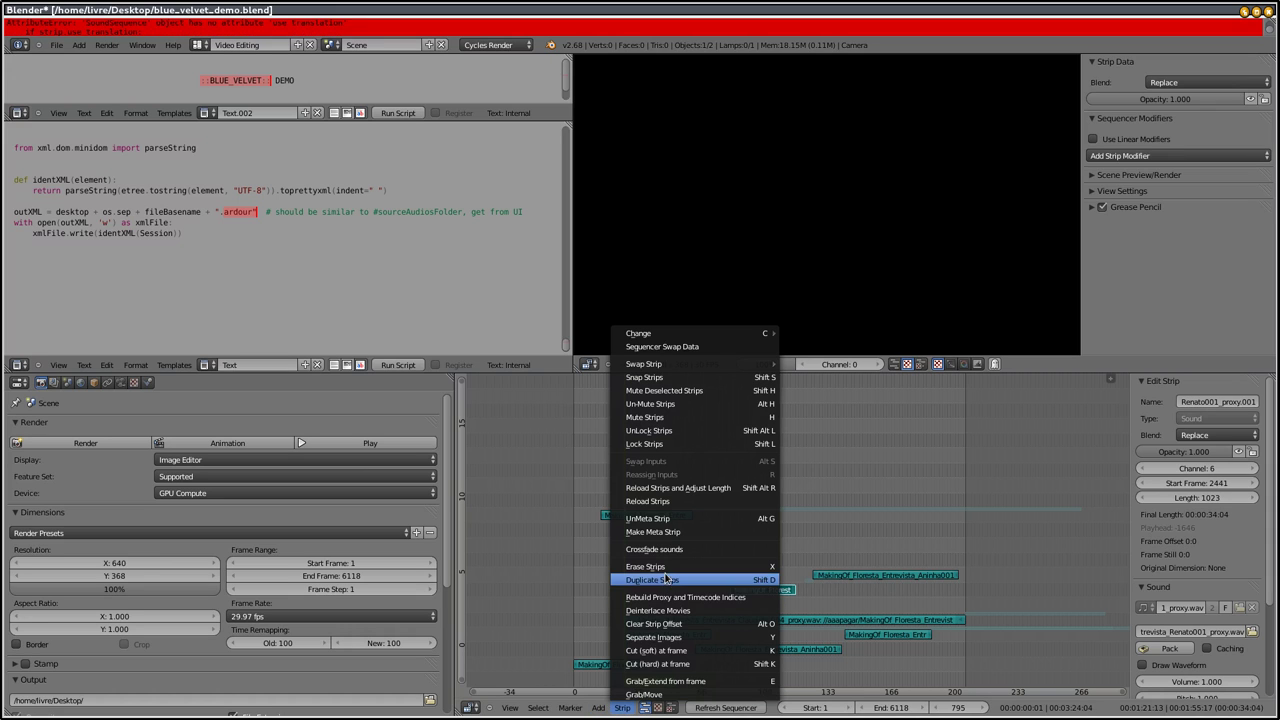
# Lock the Renato001 and Aninha001 copies and mute every strip except Claudinha004.
pyautogui.click(674, 449)
pyautogui.click(846, 580)
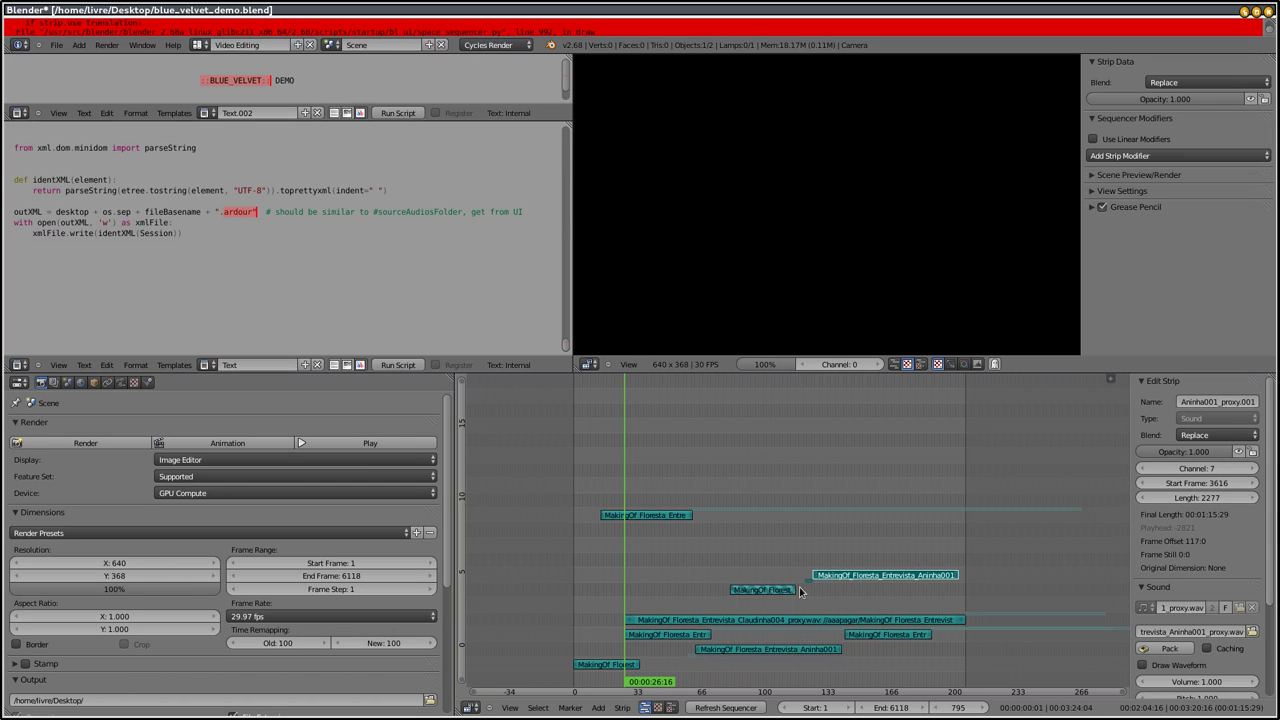
pyautogui.hotkey('shift', 'l')
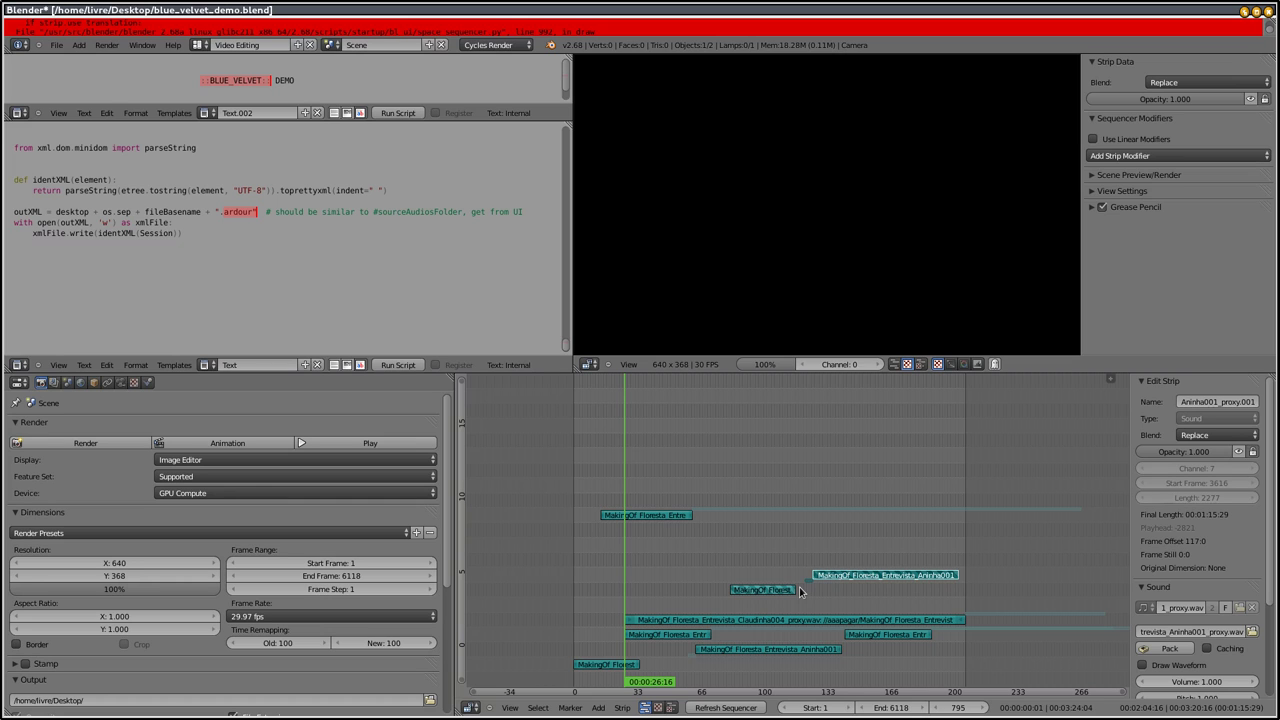
pyautogui.click(692, 622)
pyautogui.click(622, 708)
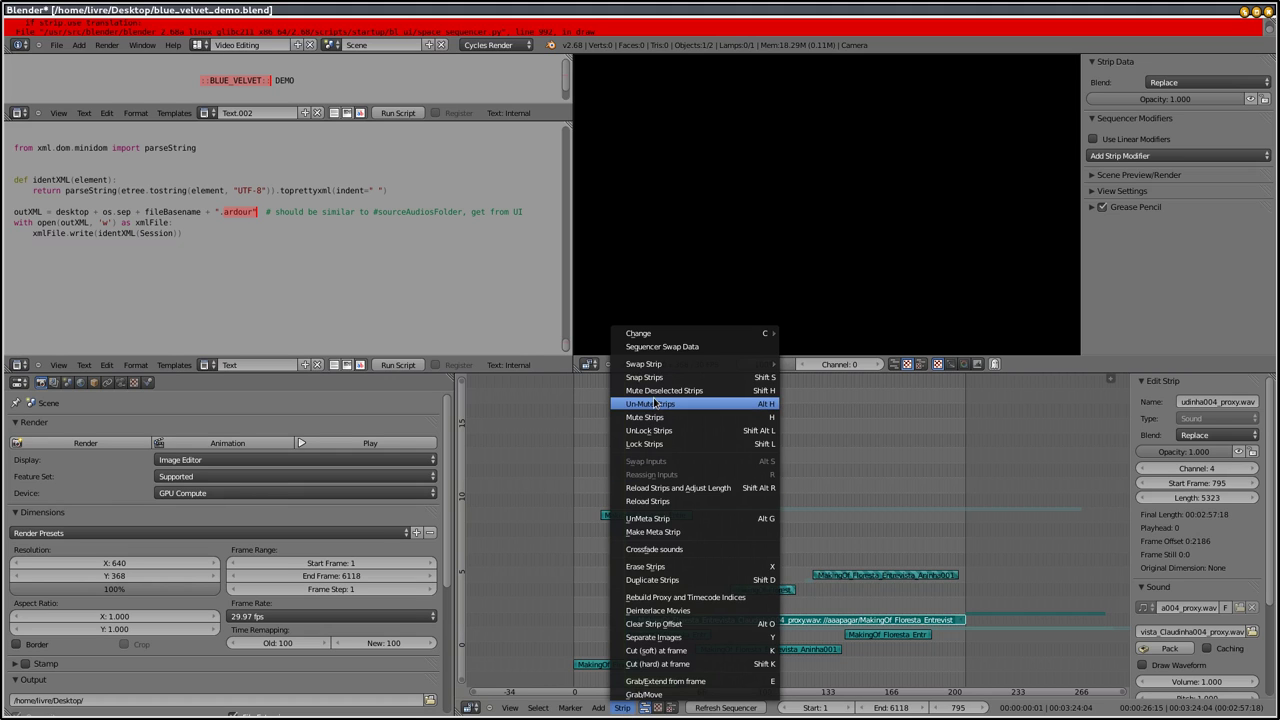
pyautogui.click(709, 391)
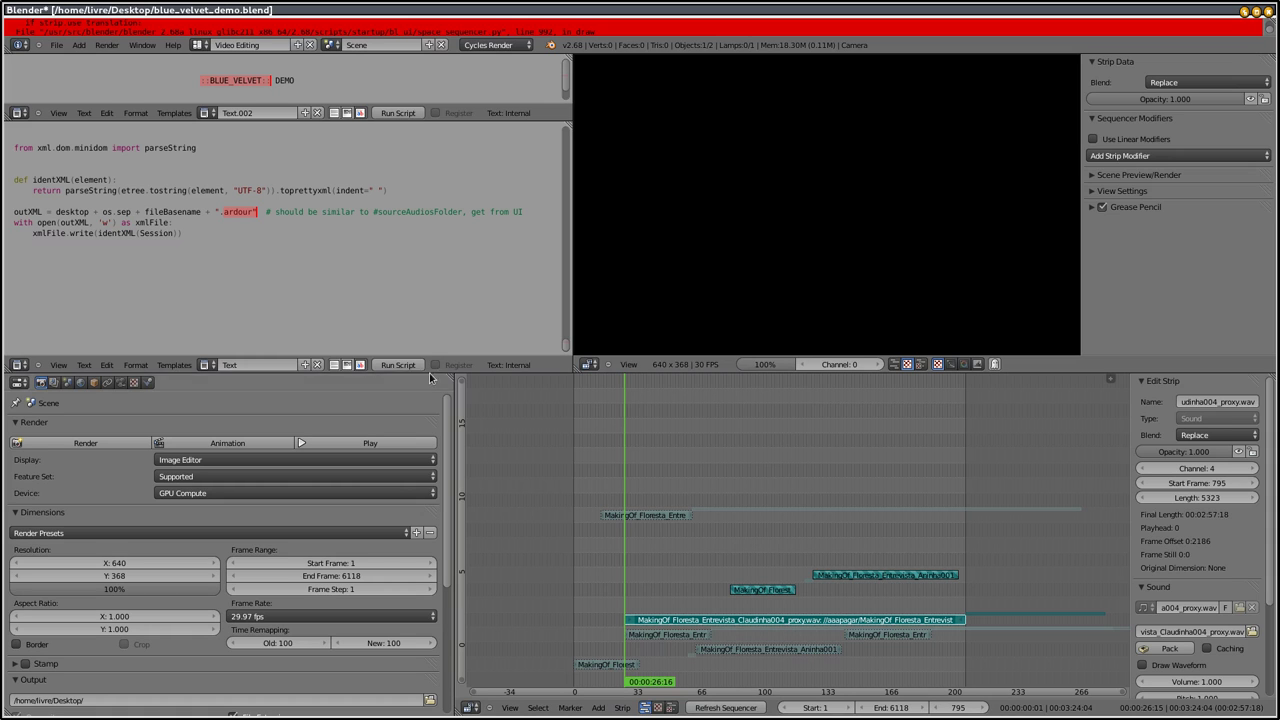
# Save the project, rerun the Ardour-export script, and switch to Ardour.
pyautogui.click(56, 45)
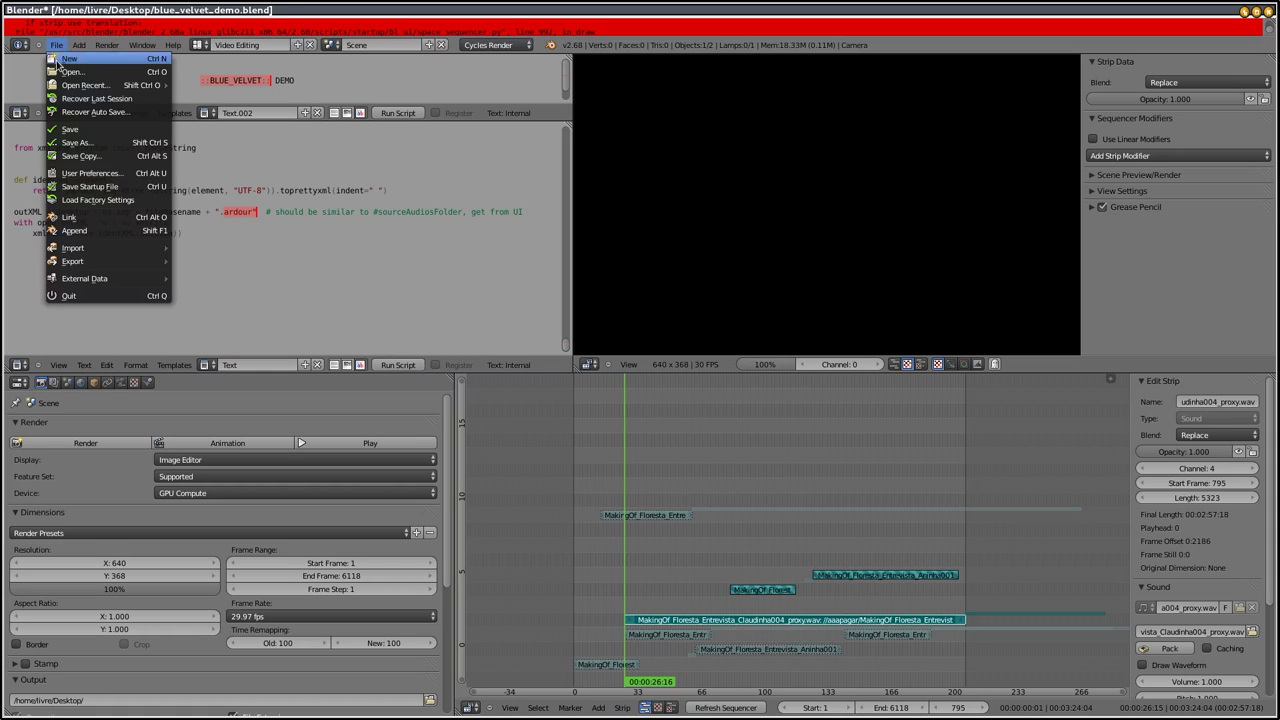
pyautogui.click(74, 132)
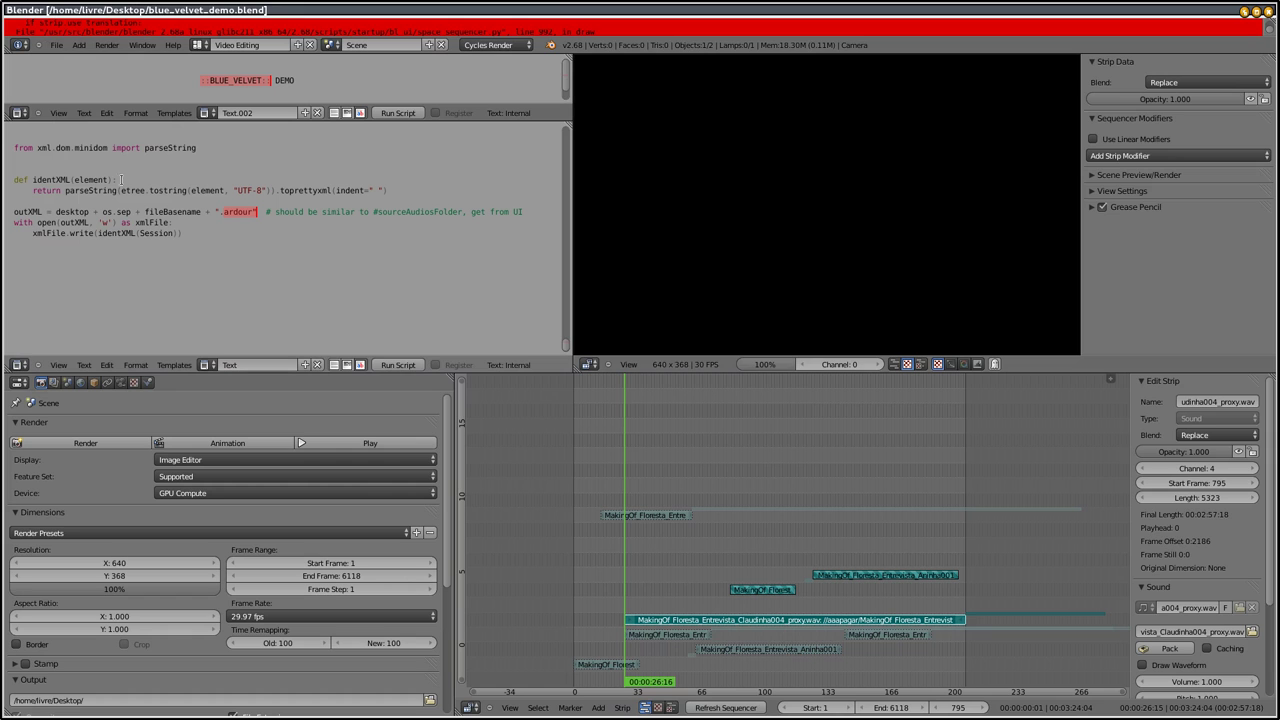
pyautogui.click(397, 366)
pyautogui.hotkey('alt', 'Tab')
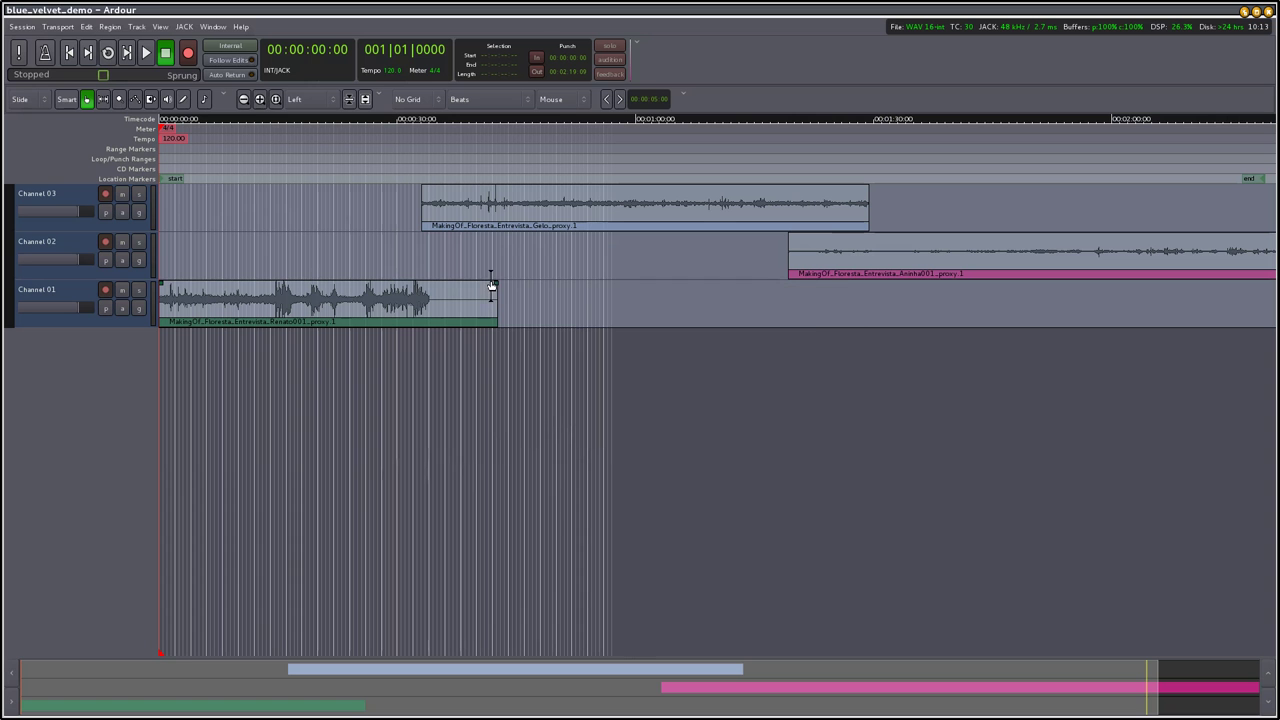
# Use Session > Open to load the regenerated blue_velvet_demo.ardour from the Desktop.
pyautogui.click(21, 27)
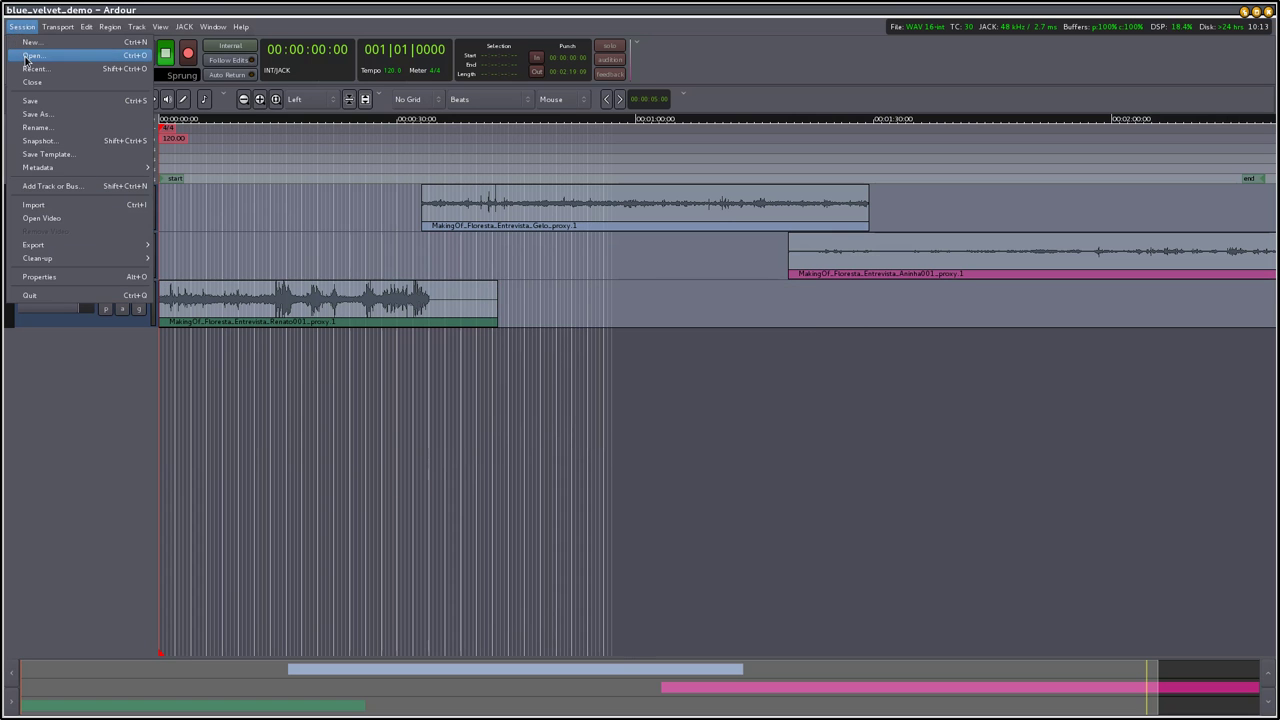
pyautogui.click(30, 56)
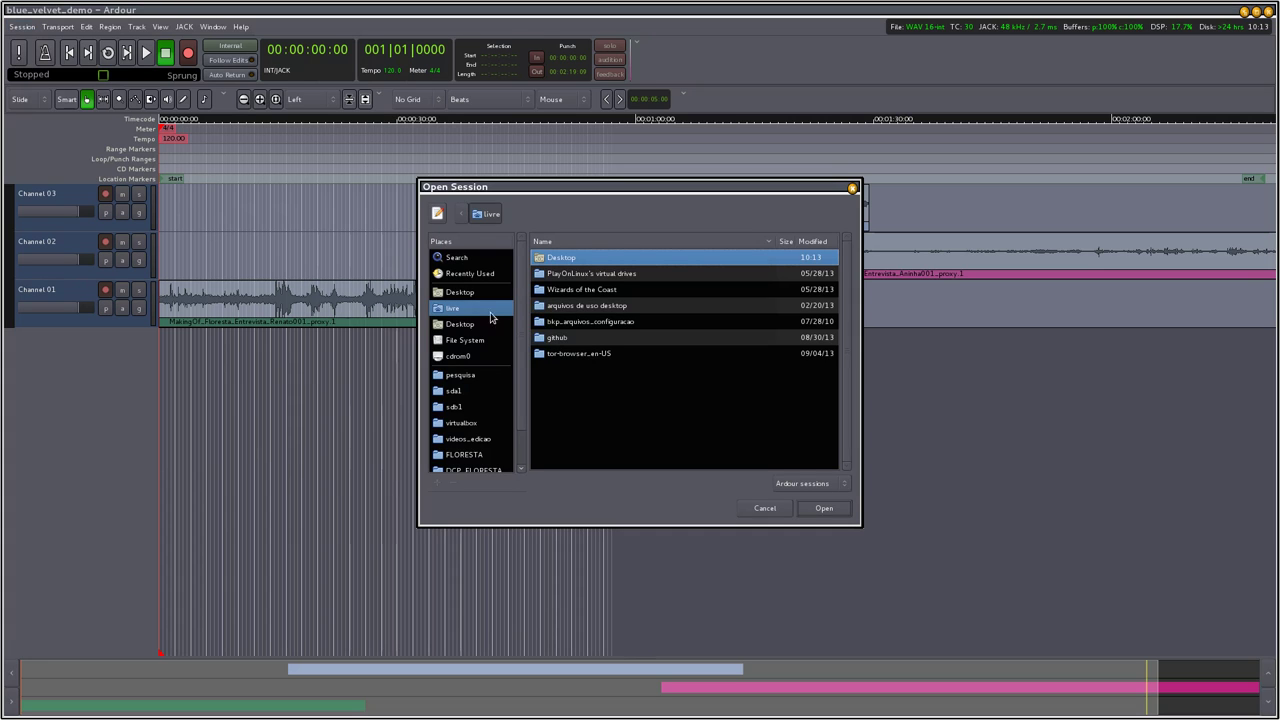
pyautogui.doubleClick(560, 272)
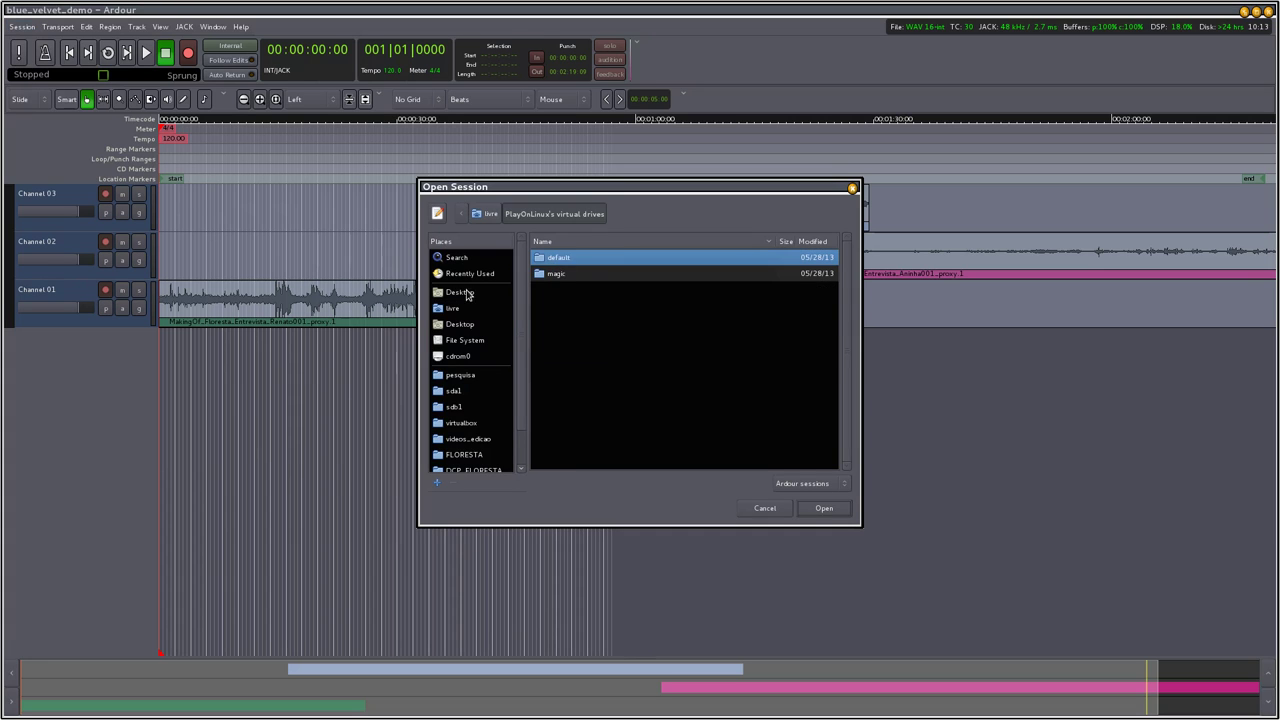
pyautogui.click(467, 294)
pyautogui.scroll(-5, 540, 341)
pyautogui.click(583, 462)
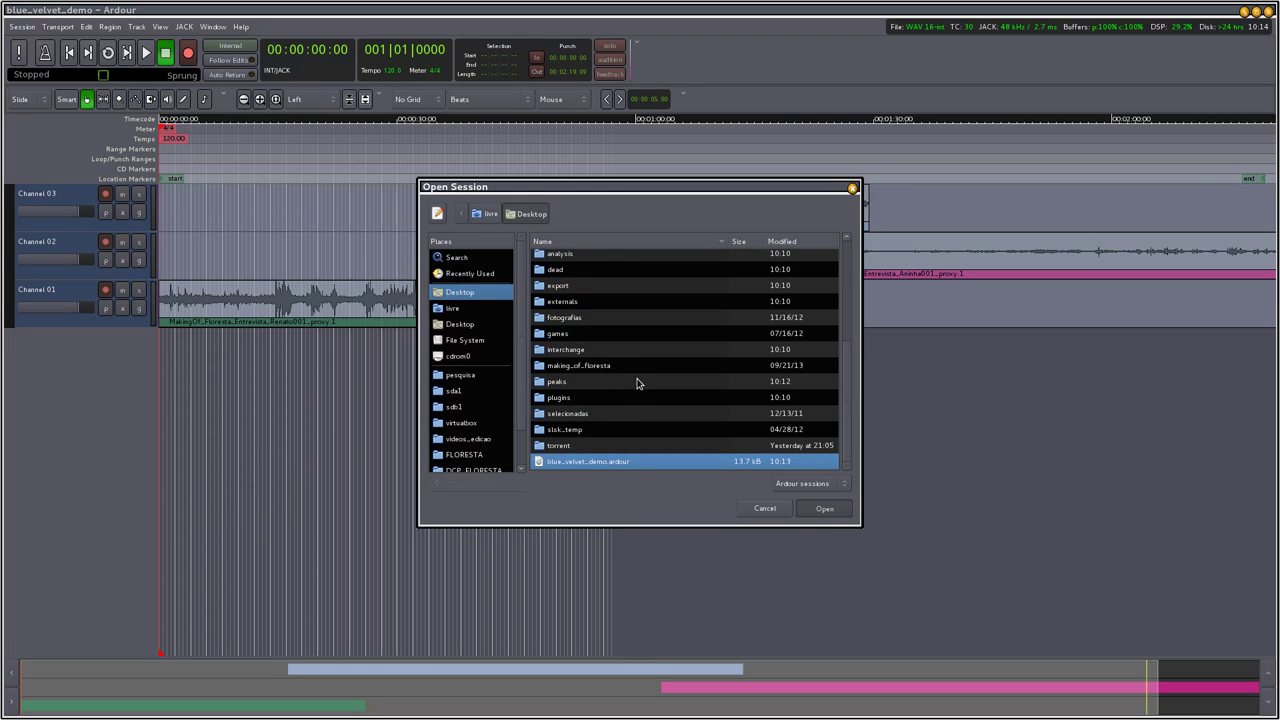
pyautogui.press('Return')
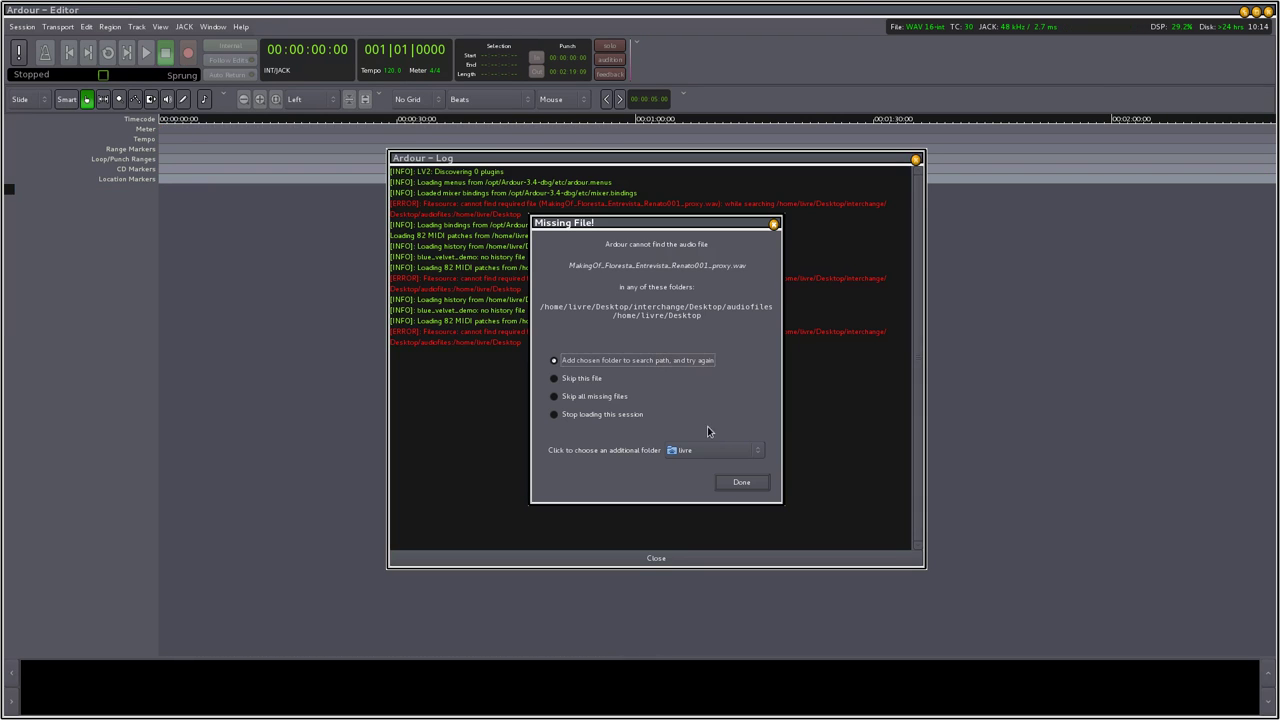
# Add Desktop/aaapagar as the folder to search for missing audio and continue loading.
pyautogui.click(712, 451)
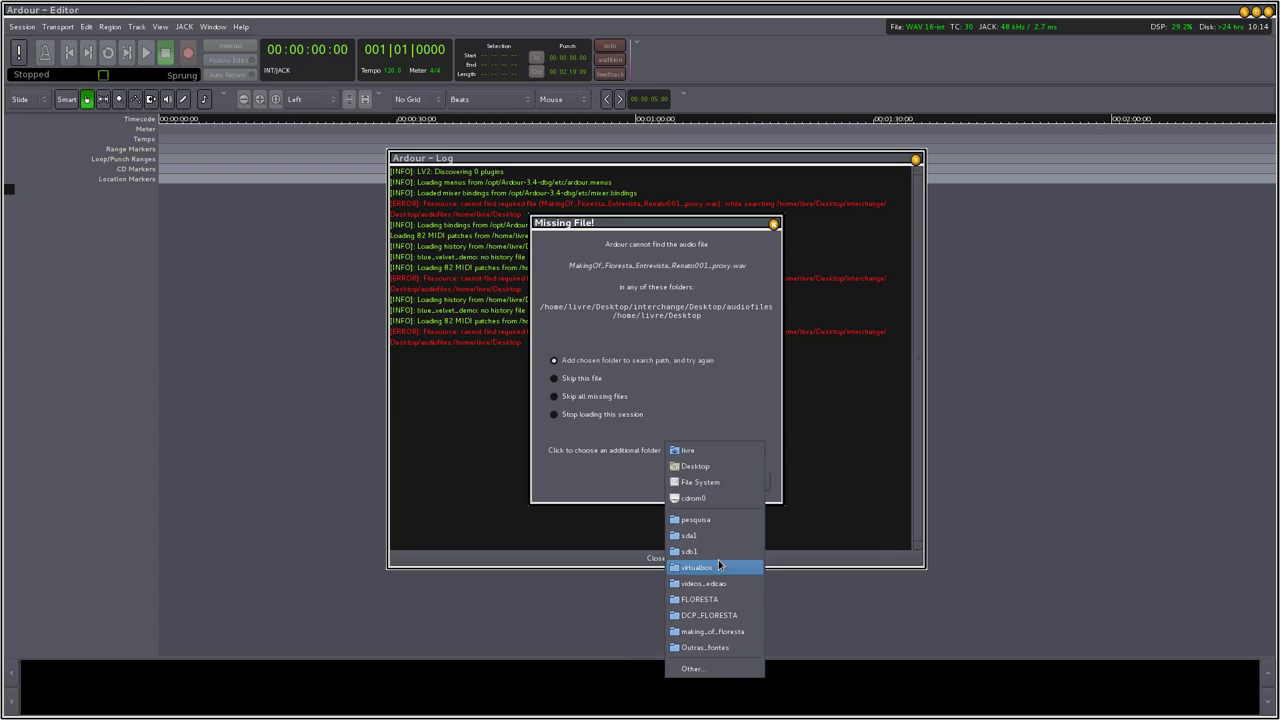
pyautogui.click(716, 670)
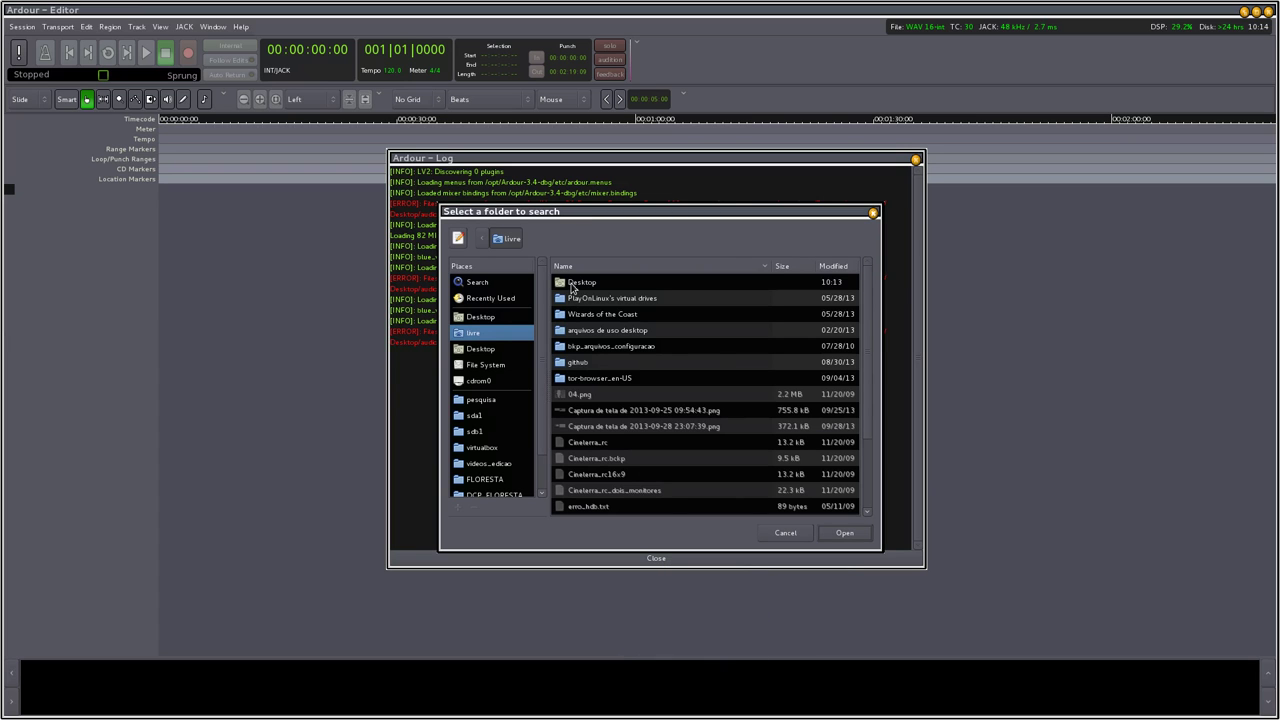
pyautogui.doubleClick(572, 285)
pyautogui.doubleClick(585, 445)
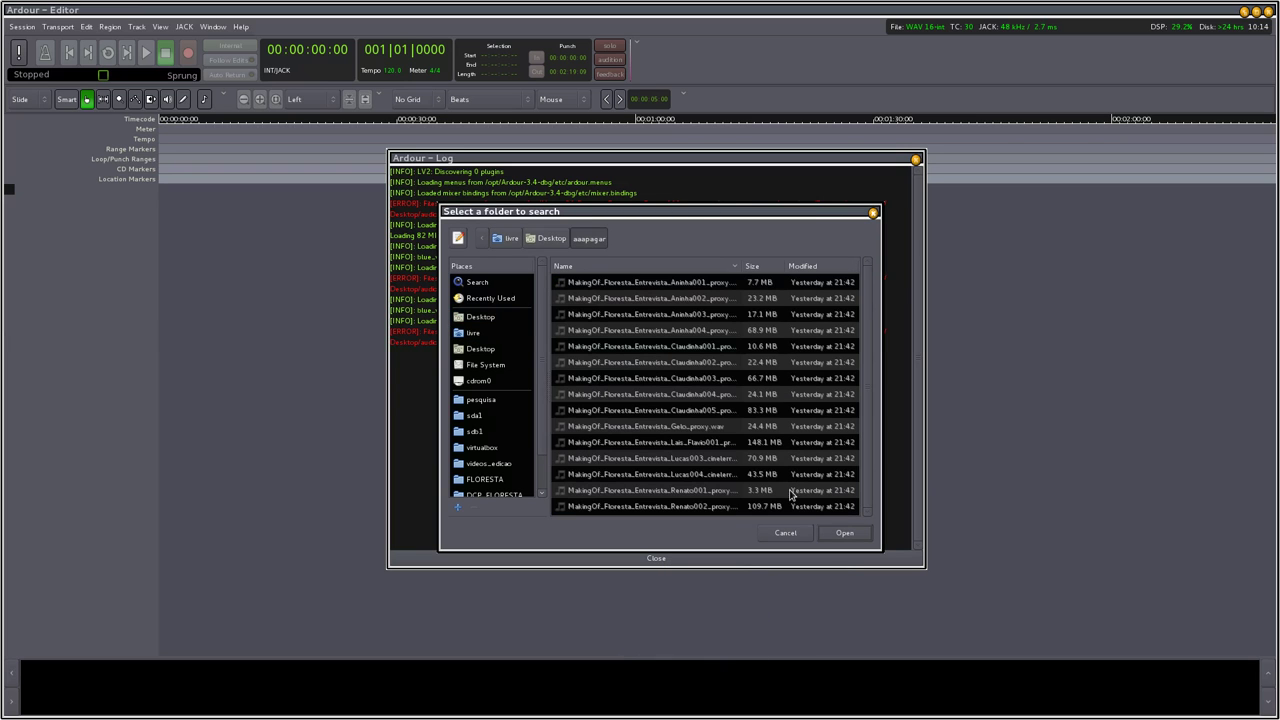
pyautogui.click(845, 533)
pyautogui.click(738, 481)
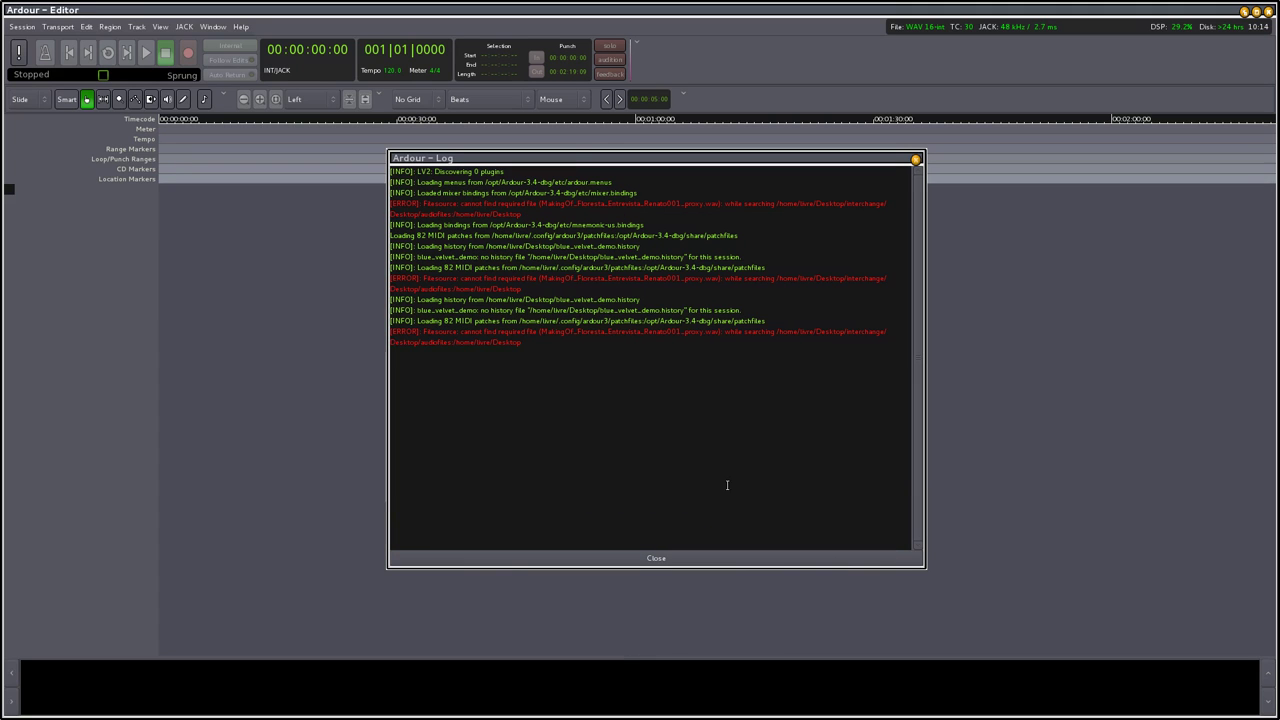
# Close the session log and zoom the timeline out to show the whole session, then return to Blender.
pyautogui.click(654, 558)
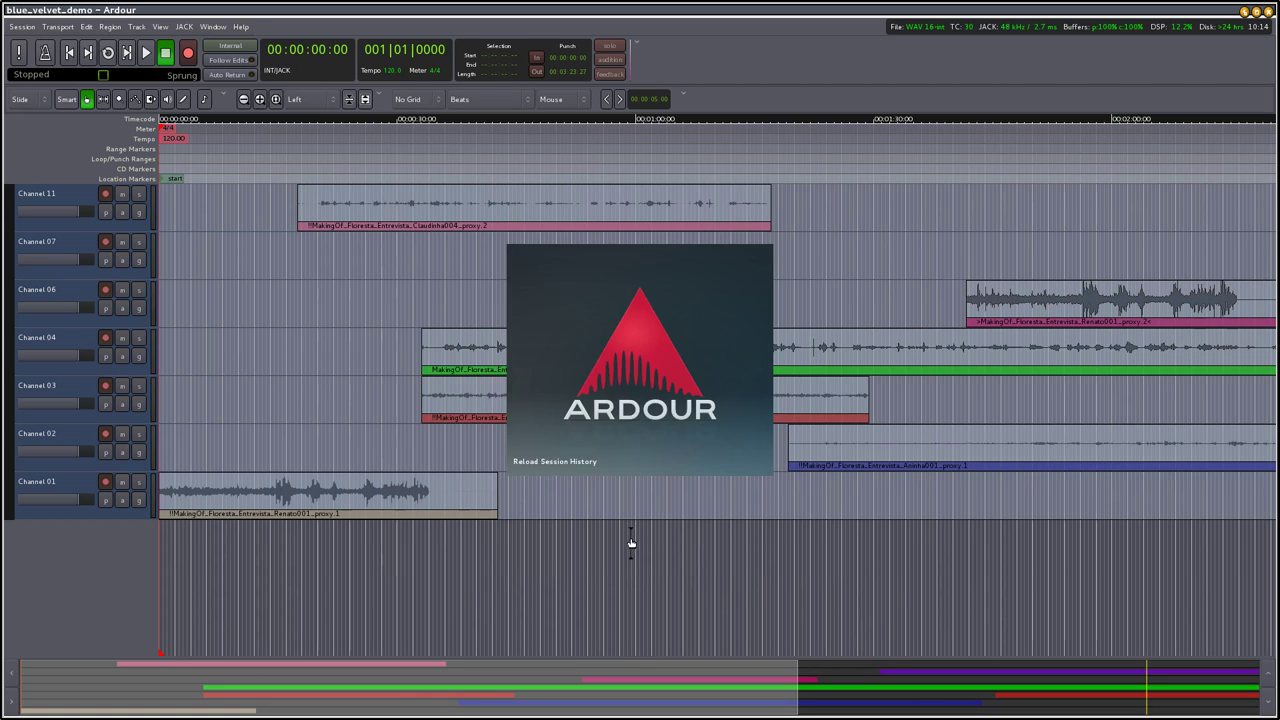
pyautogui.click(276, 100)
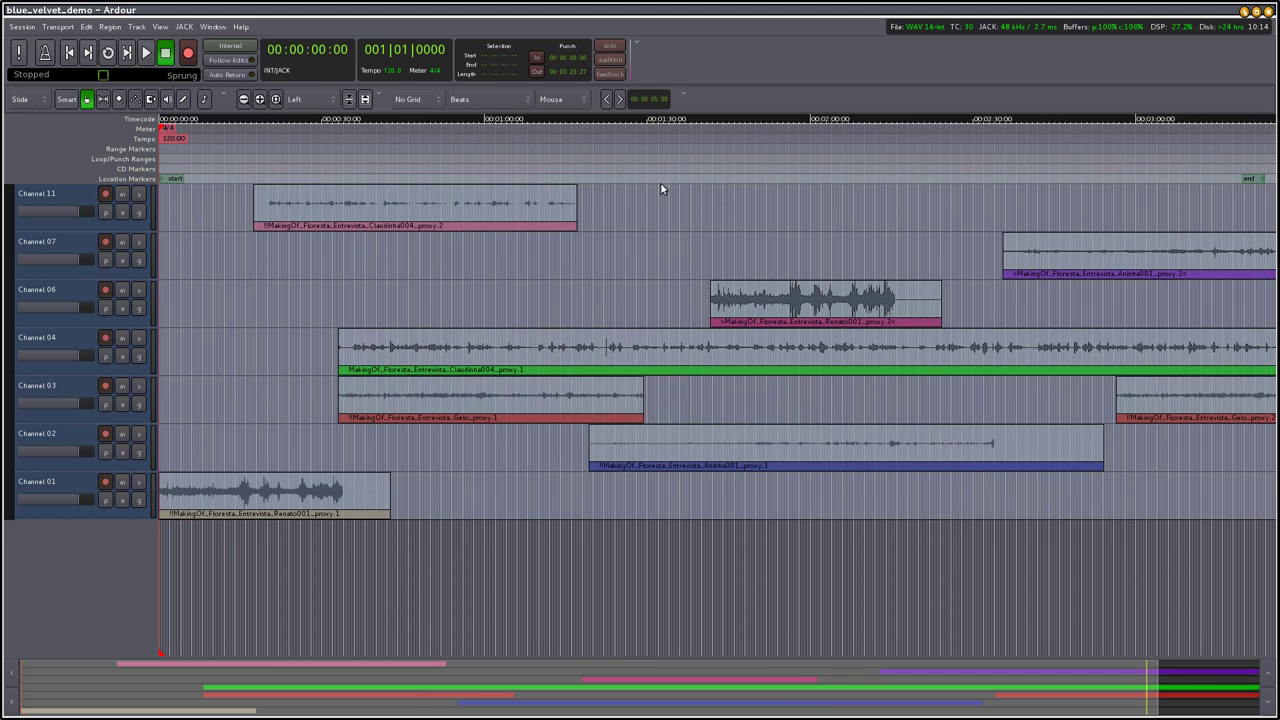
pyautogui.click(243, 99)
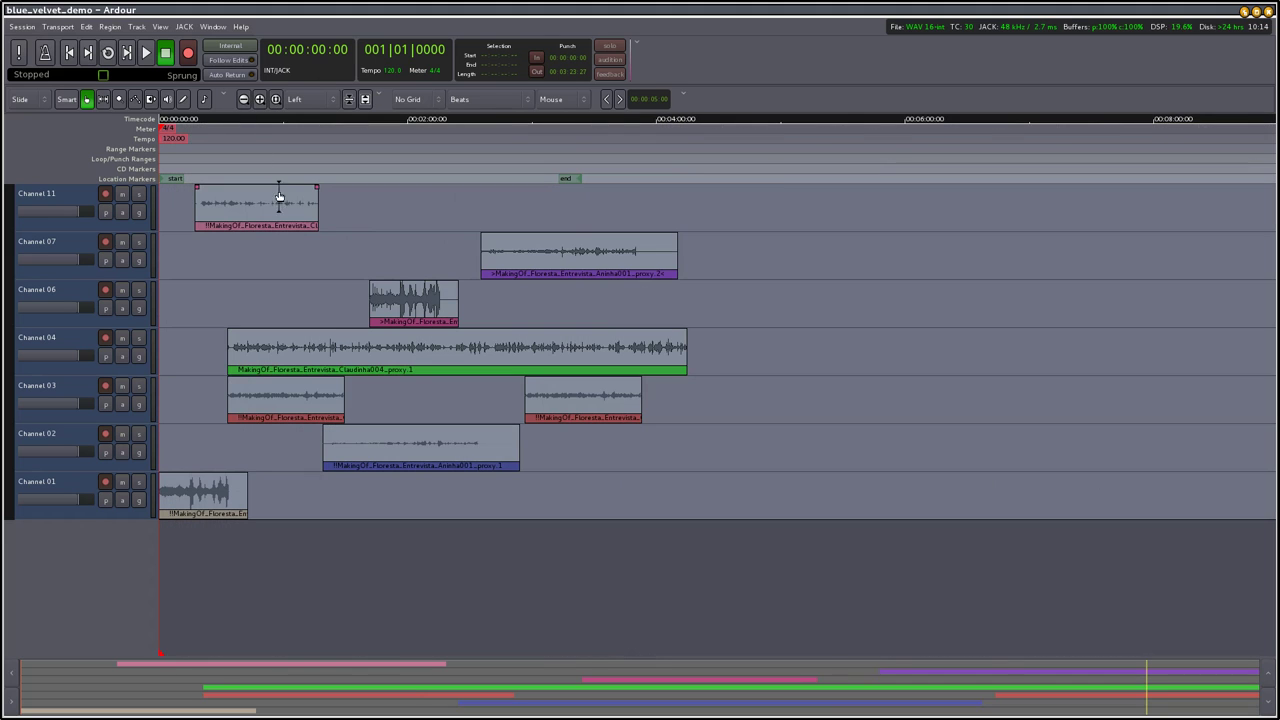
pyautogui.hotkey('alt', 'Tab')
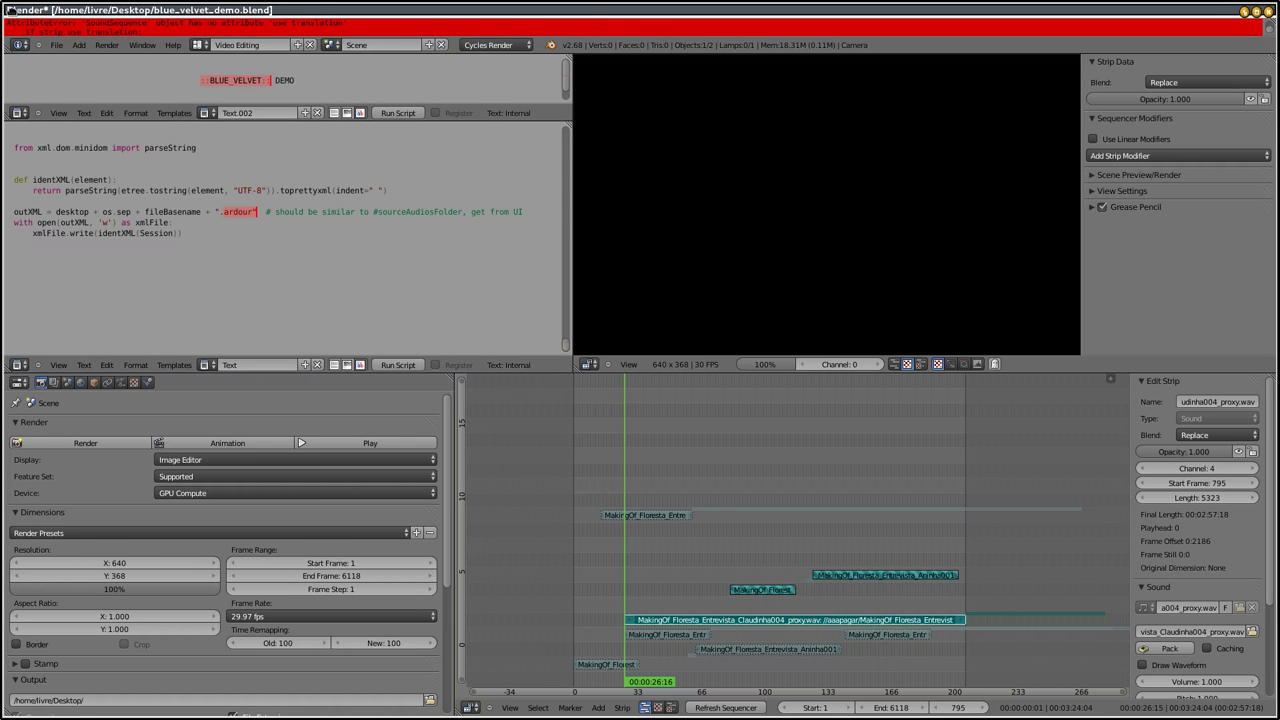
# Shrink Blender into a narrow upper-right window without the properties panel, with all strips fitted in view.
pyautogui.doubleClick(8, 10)
pyautogui.moveTo(578, 357); pyautogui.dragTo(914, 166)
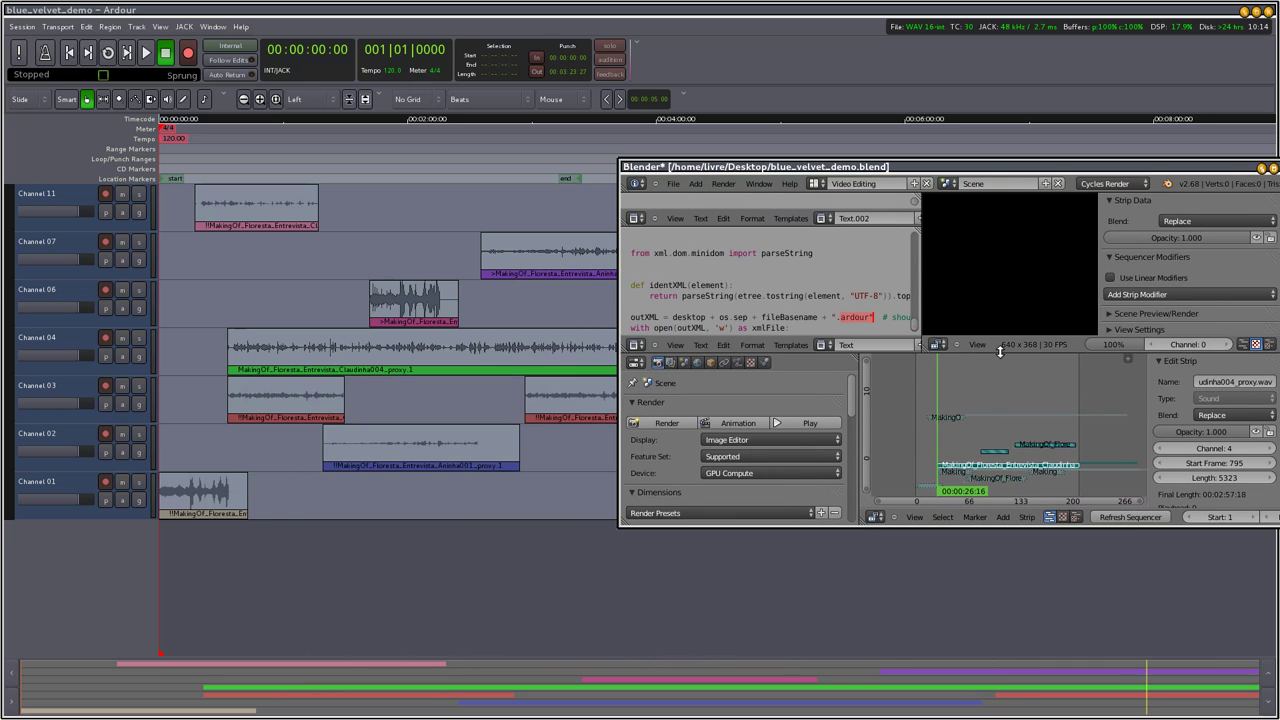
pyautogui.moveTo(1000, 348); pyautogui.dragTo(998, 227)
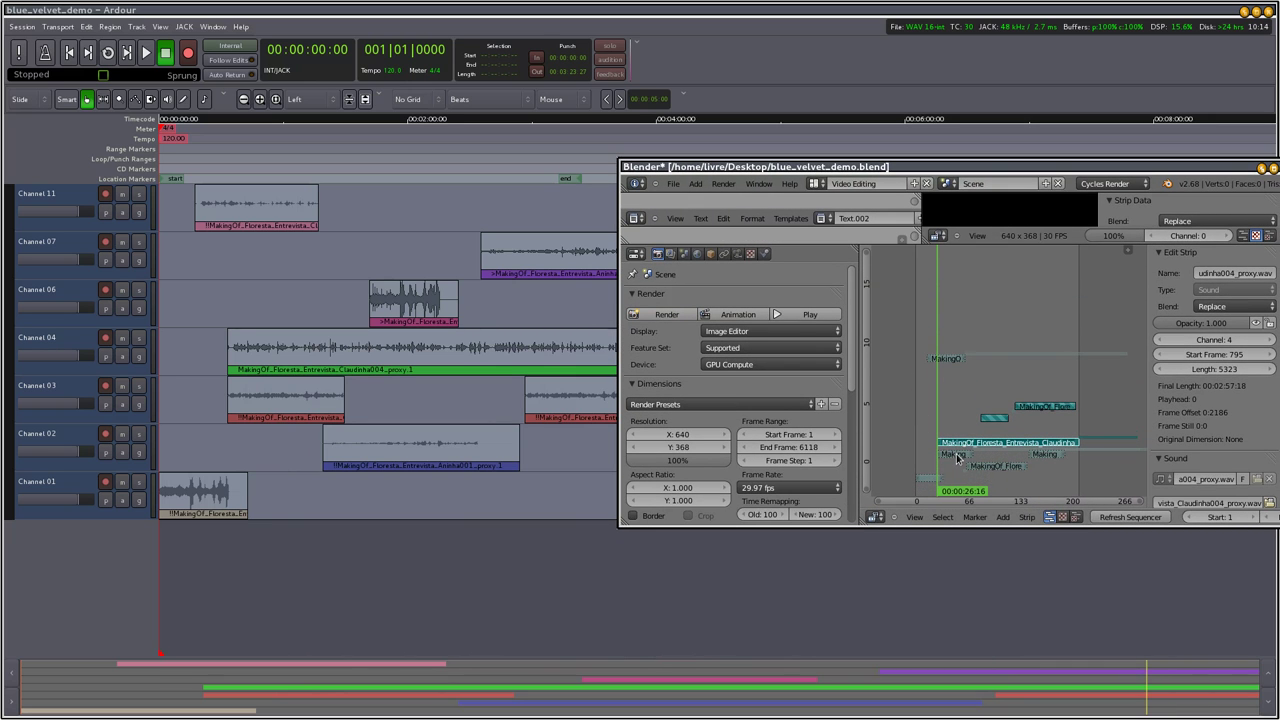
pyautogui.press('Home')
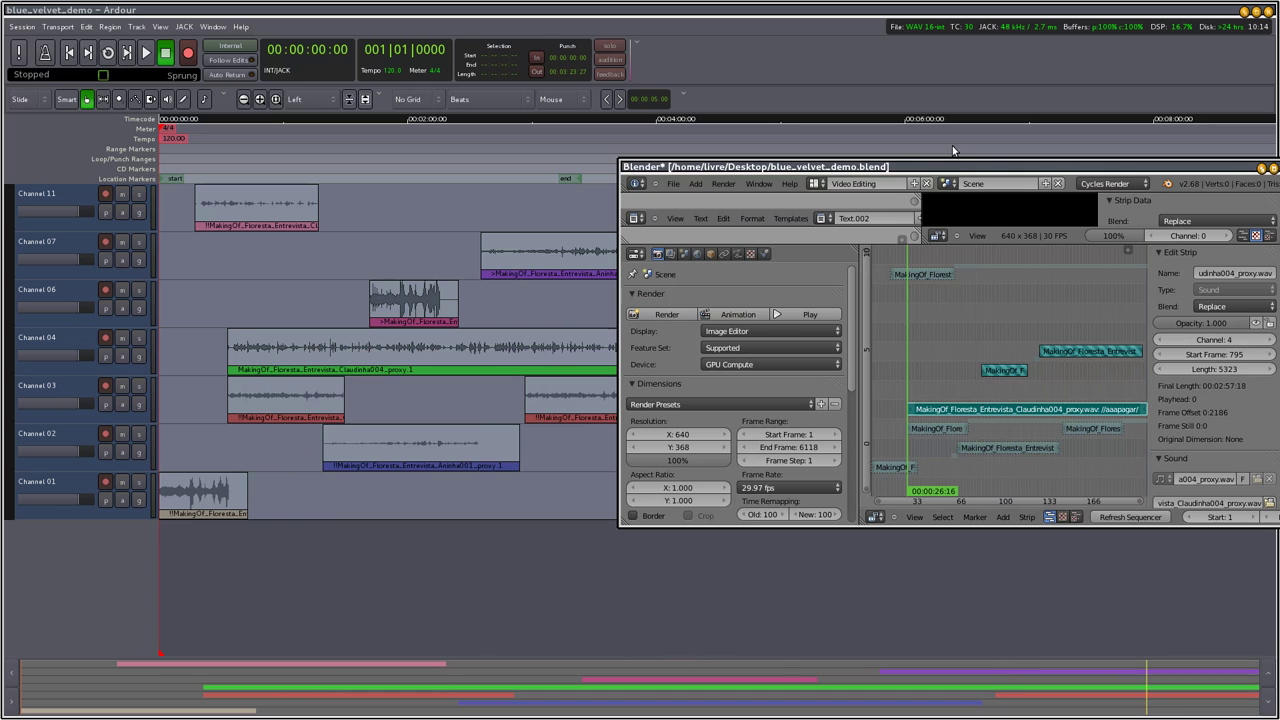
pyautogui.moveTo(619, 298); pyautogui.dragTo(933, 295)
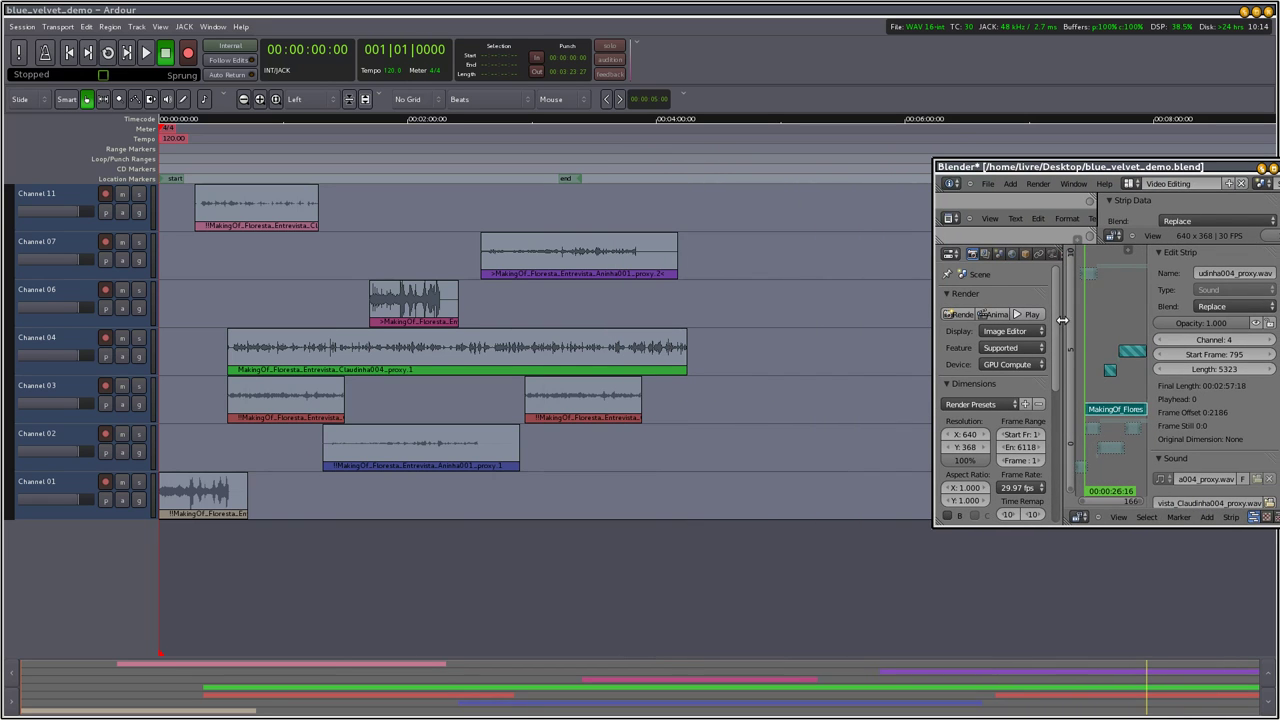
pyautogui.moveTo(1062, 319); pyautogui.dragTo(970, 319)
pyautogui.press('Home')
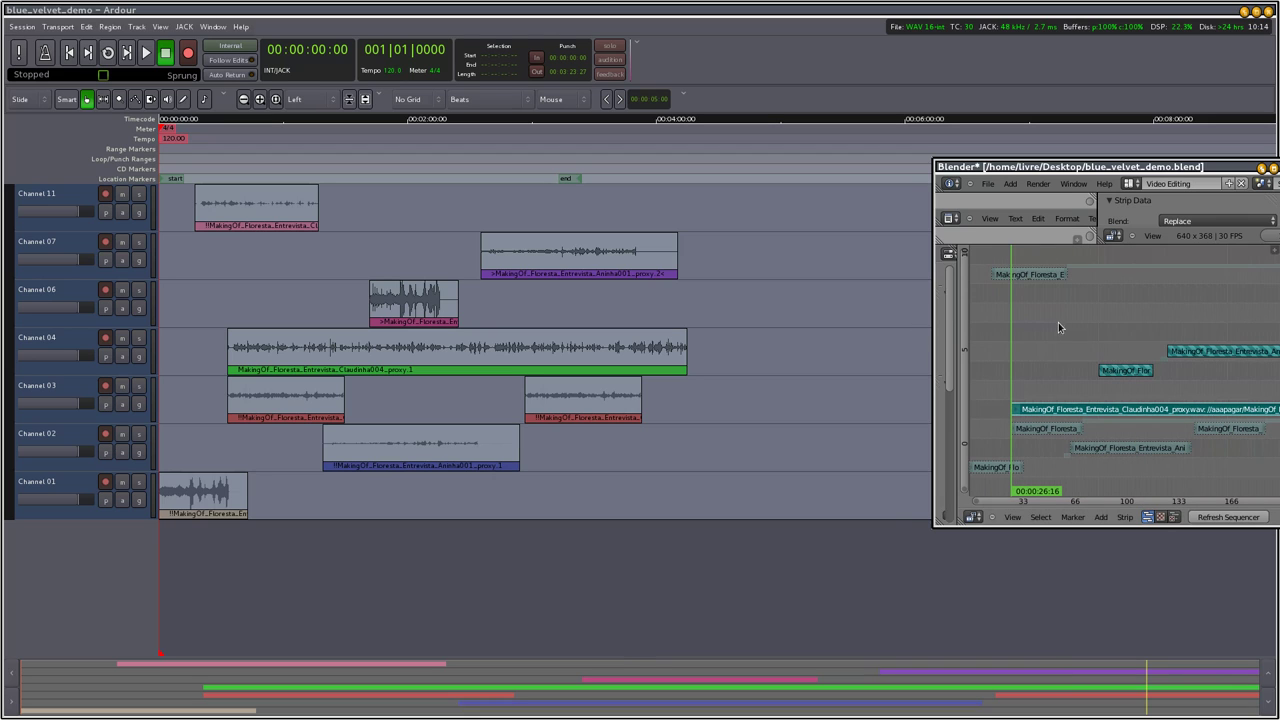
# Select the Channel 06 and Channel 07 regions in Ardour to read their timings.
pyautogui.scroll(-2, 1088, 331)
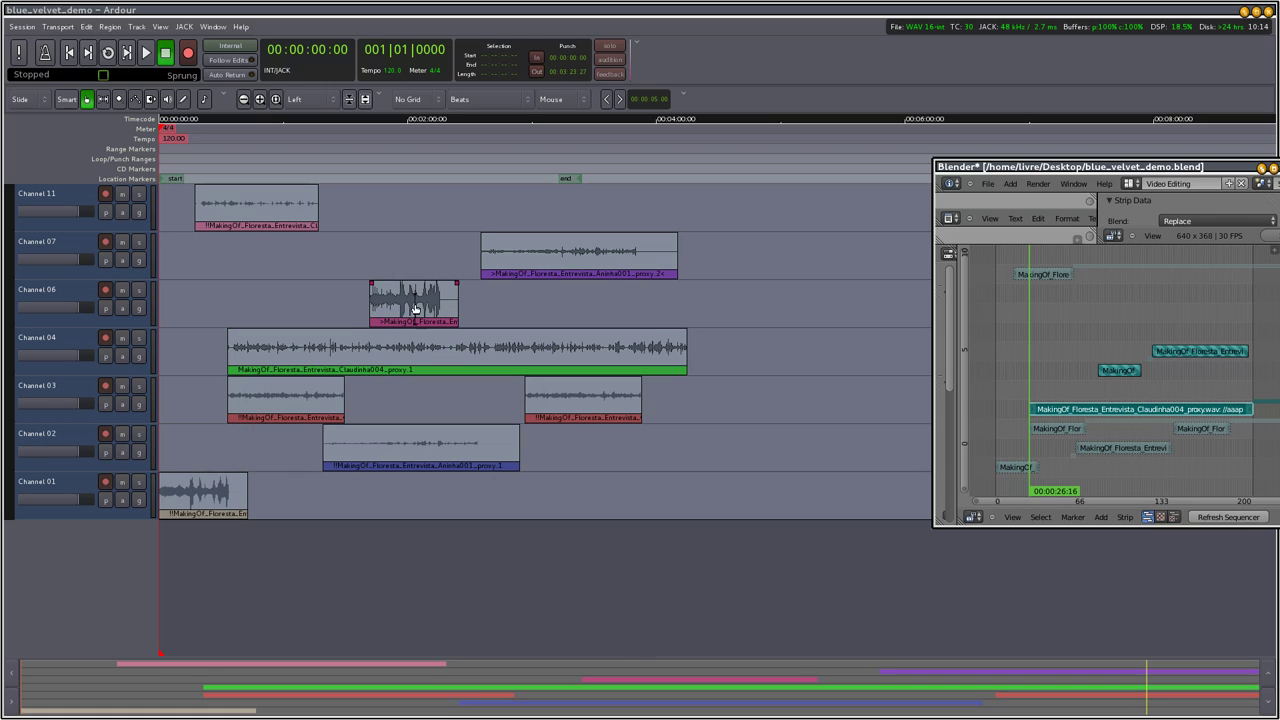
pyautogui.moveTo(416, 300); pyautogui.dragTo(463, 297)
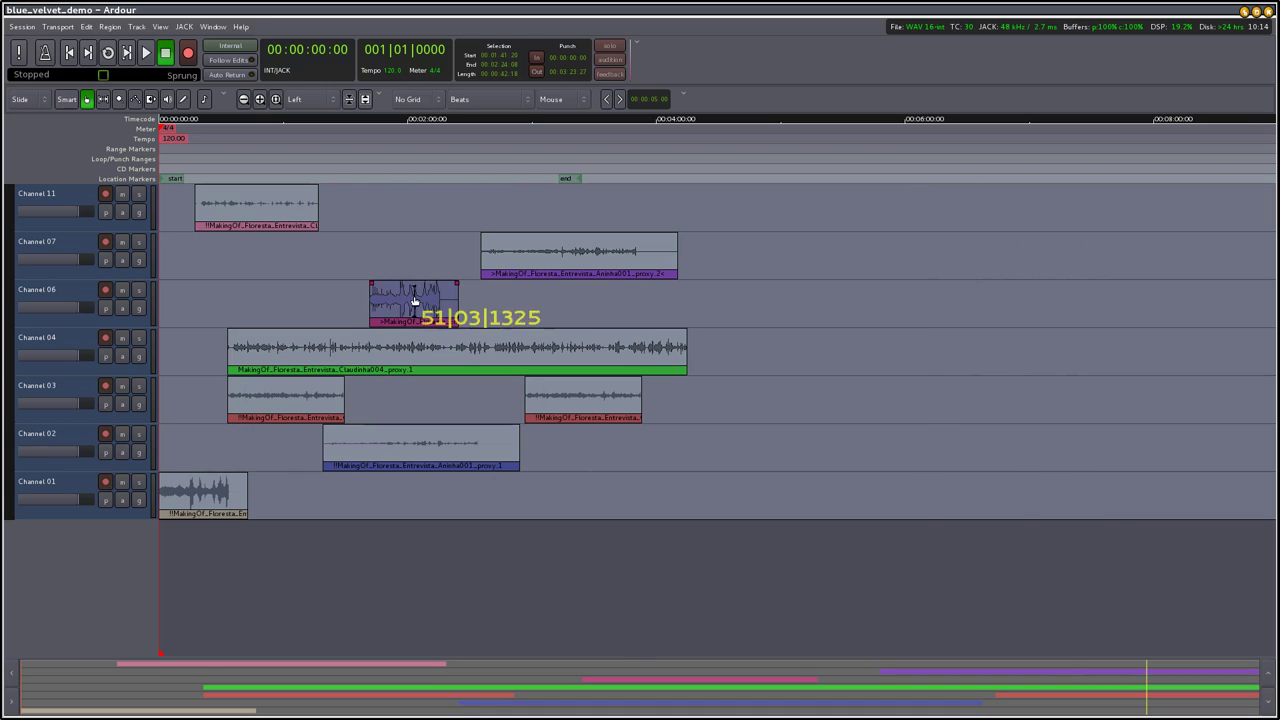
pyautogui.click(544, 252)
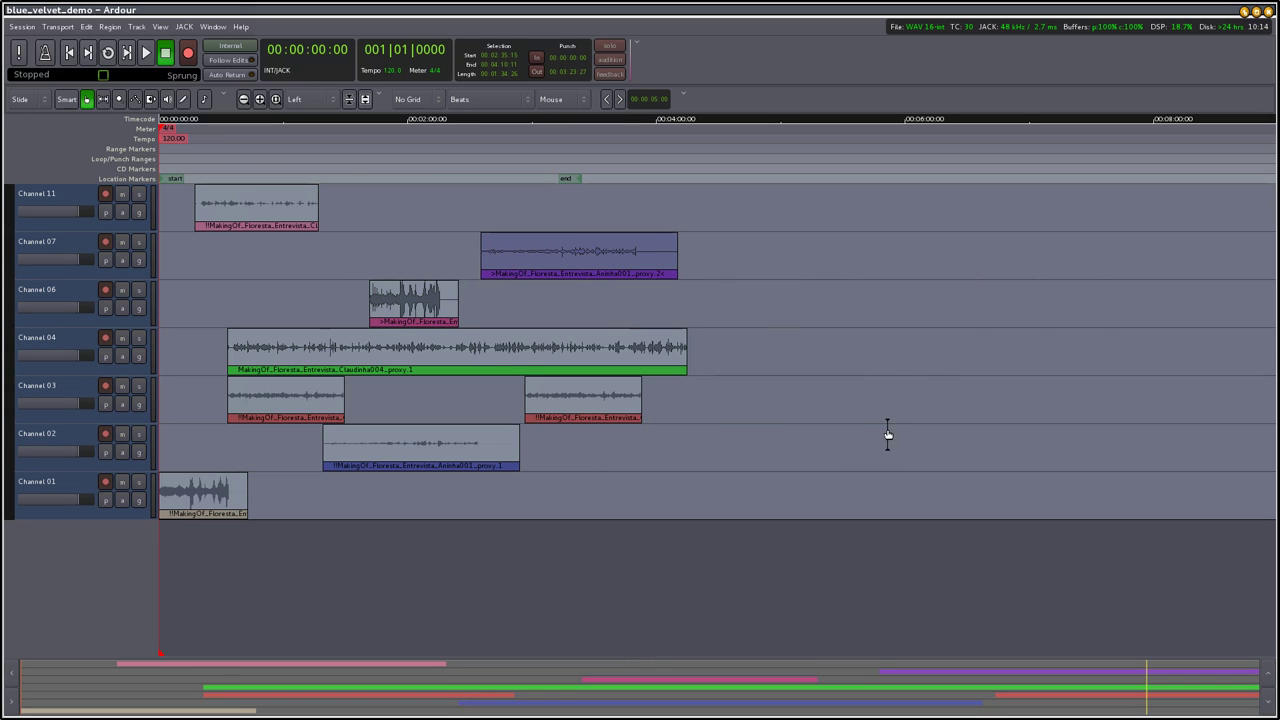
# In Blender, select the matching strips, including those starting at frames 2441 and 5587, to compare.
pyautogui.hotkey('alt', 'Tab')
pyautogui.rightClick(1208, 349)
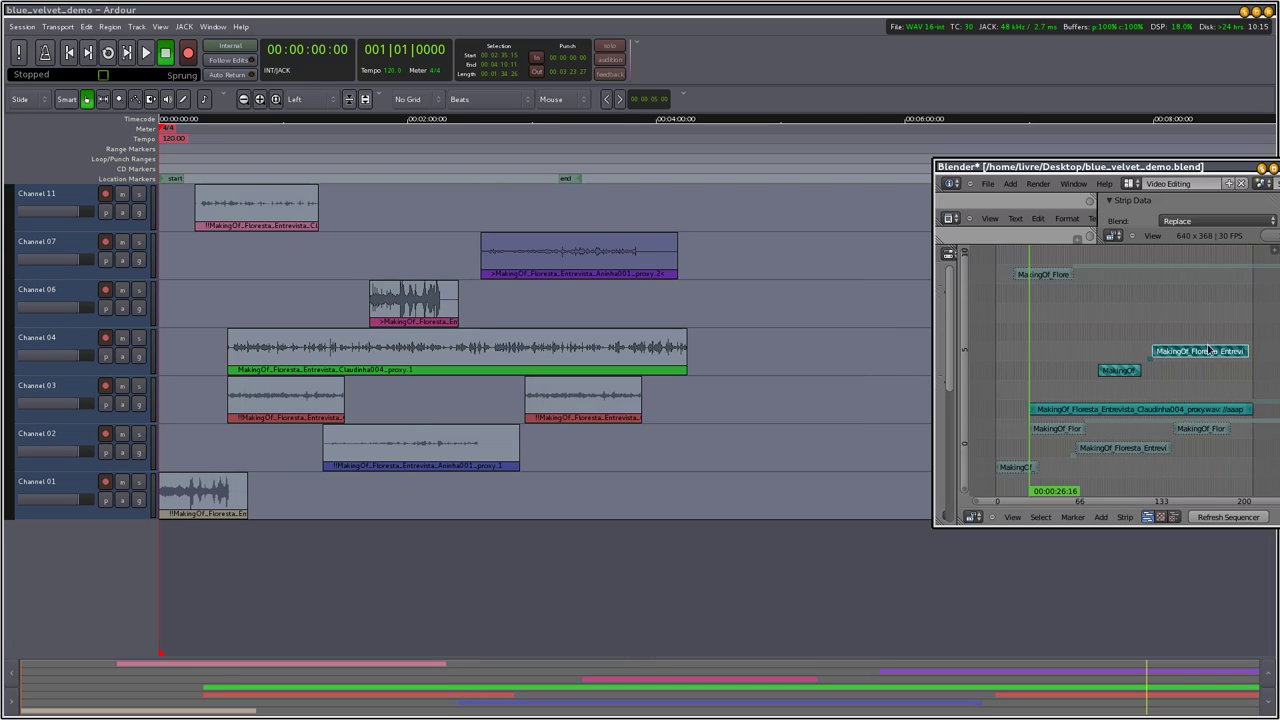
pyautogui.rightClick(1108, 374)
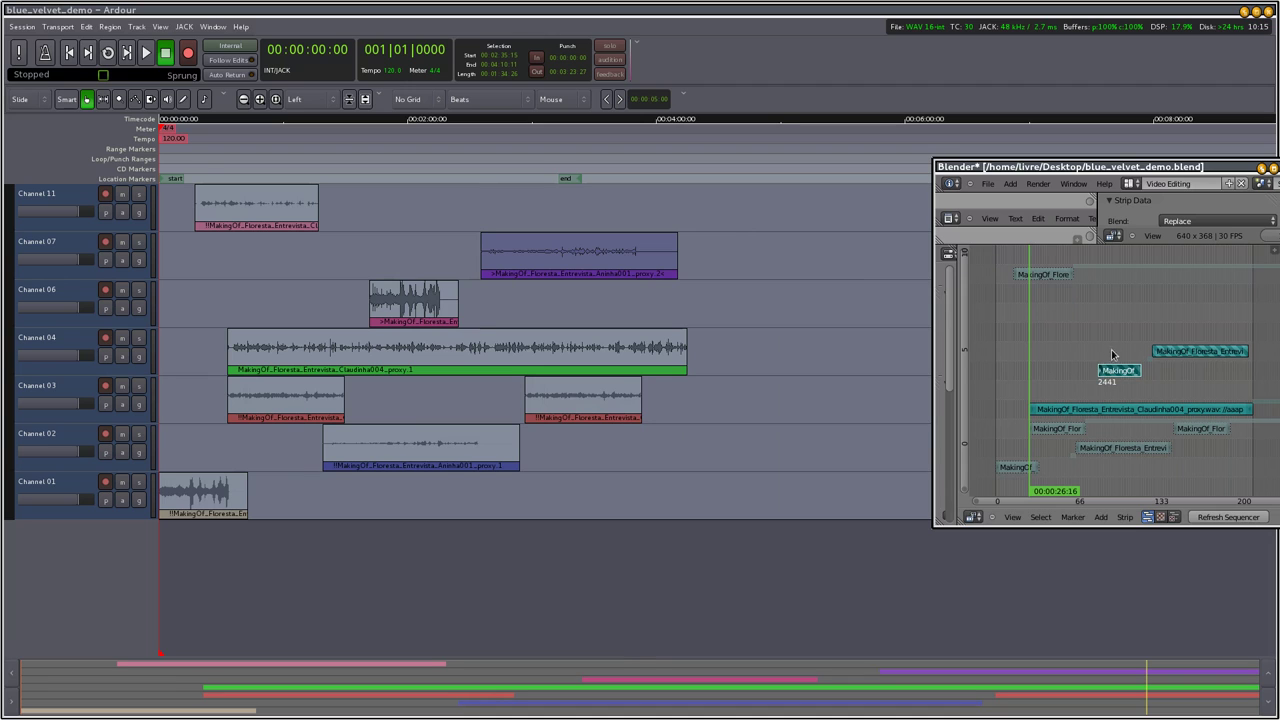
pyautogui.rightClick(1051, 435)
pyautogui.rightClick(1087, 450)
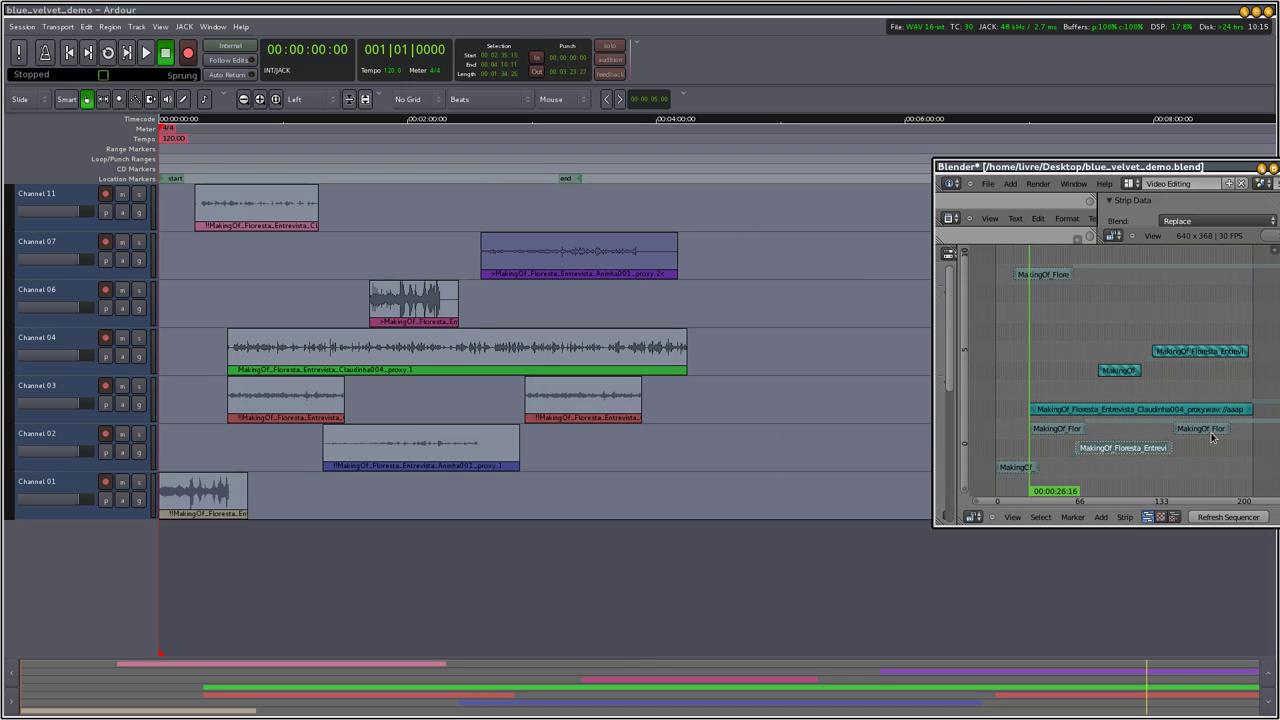
pyautogui.rightClick(1214, 432)
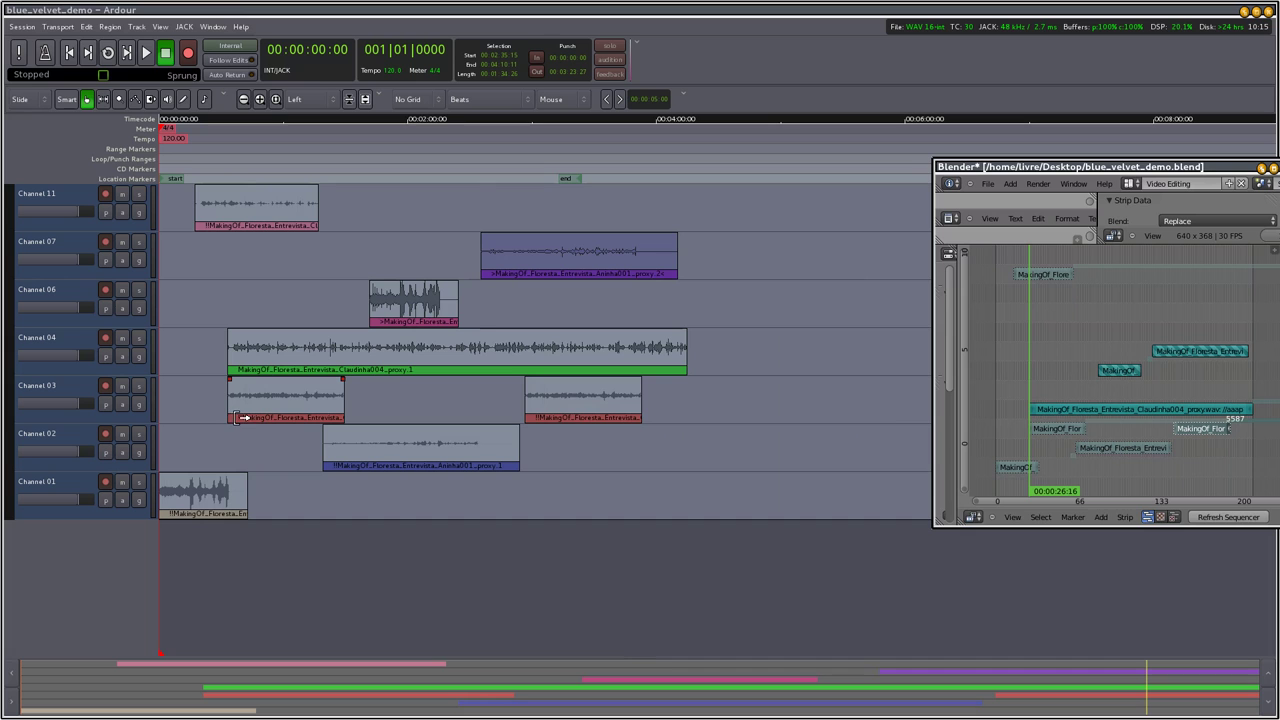
# Bring Ardour forward and zoom its timeline in three steps.
pyautogui.click(259, 100)
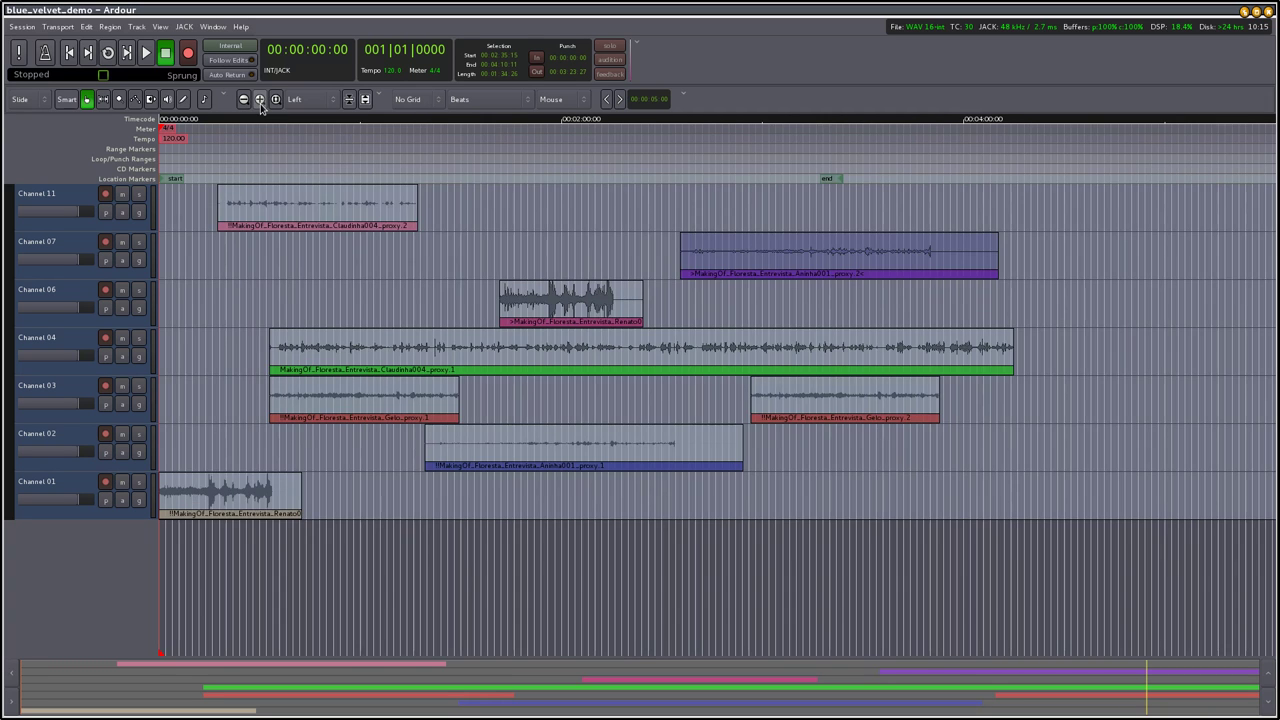
pyautogui.click(259, 100)
pyautogui.click(259, 100)
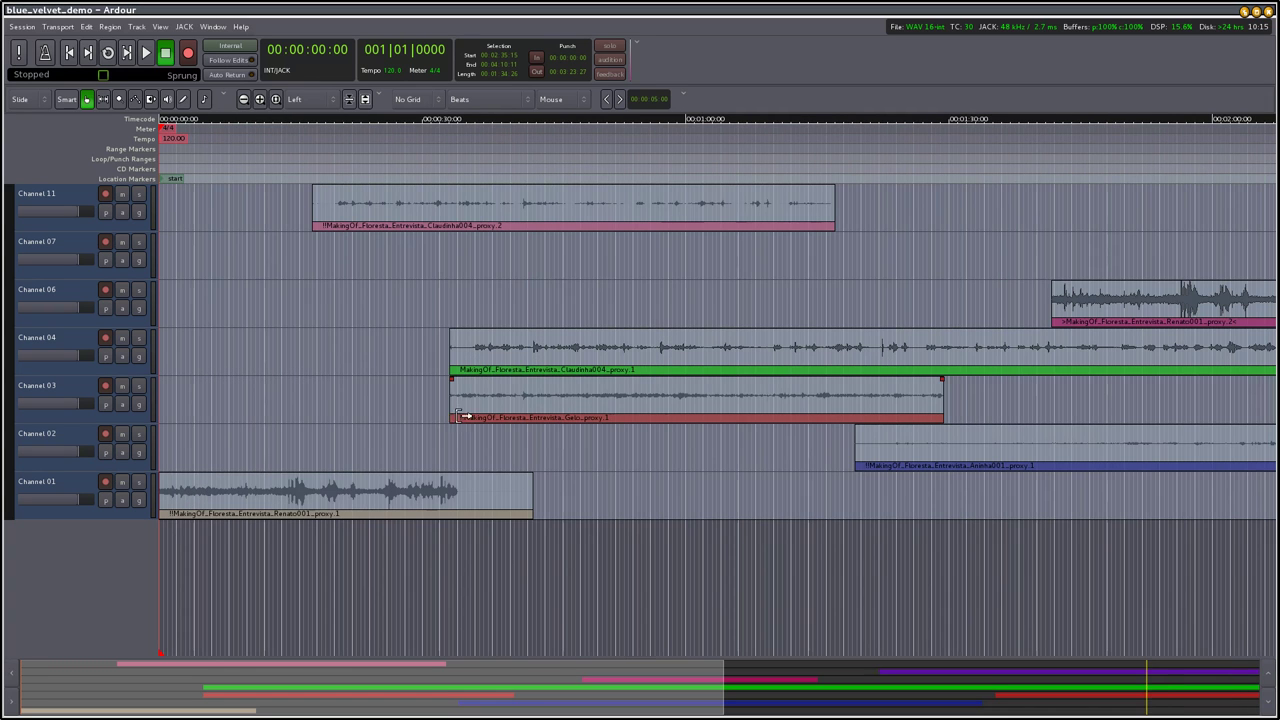